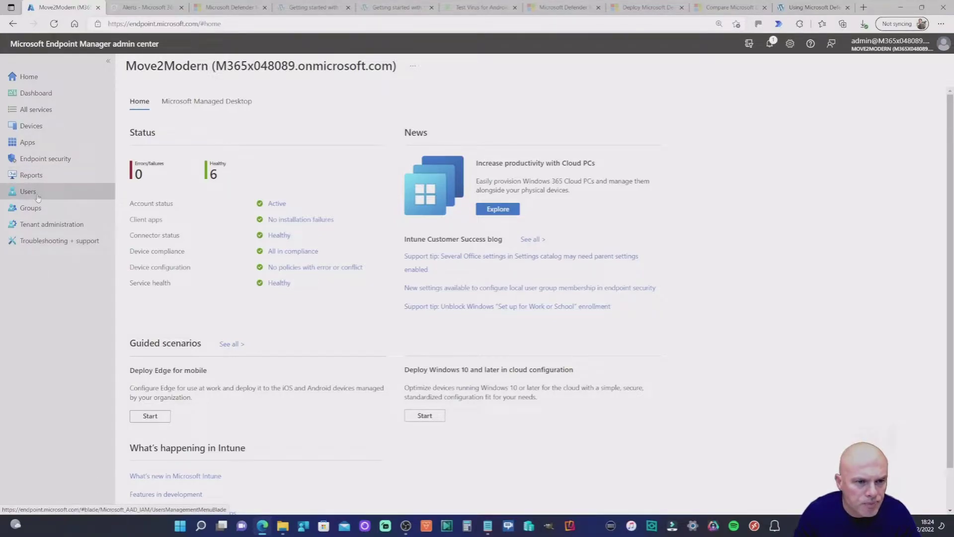
- Check that the test user holds Defender for Endpoint P2 and Office 365 E5 licences, then open All groups
click(77, 199)
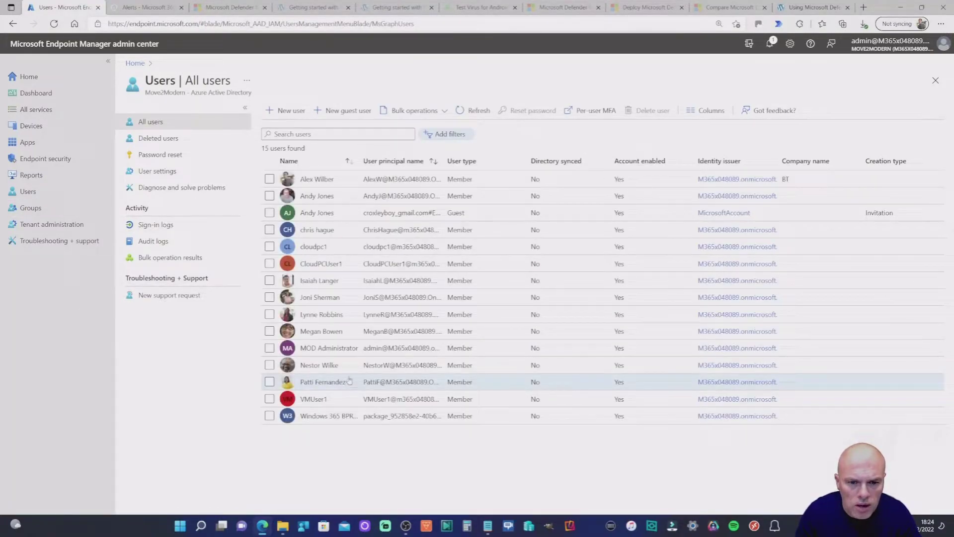
click(319, 365)
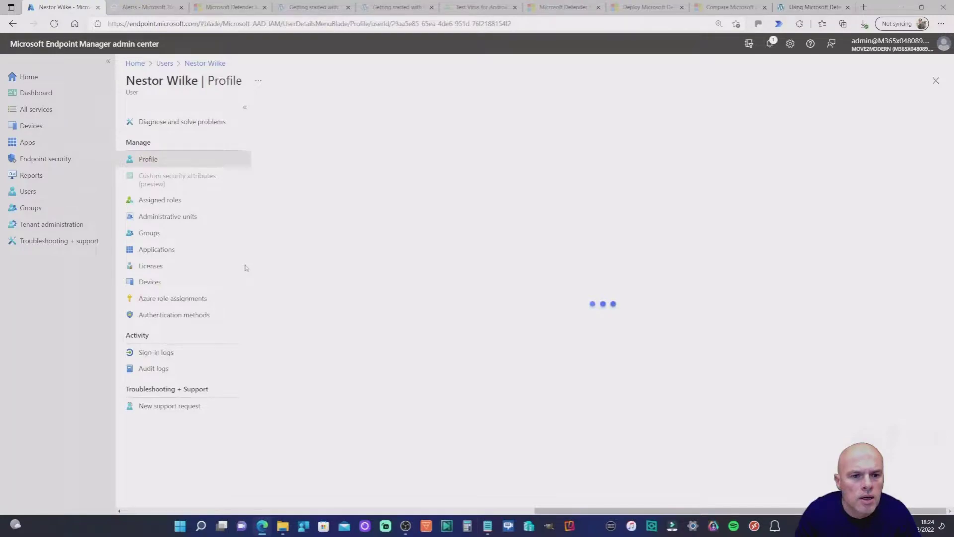
click(238, 267)
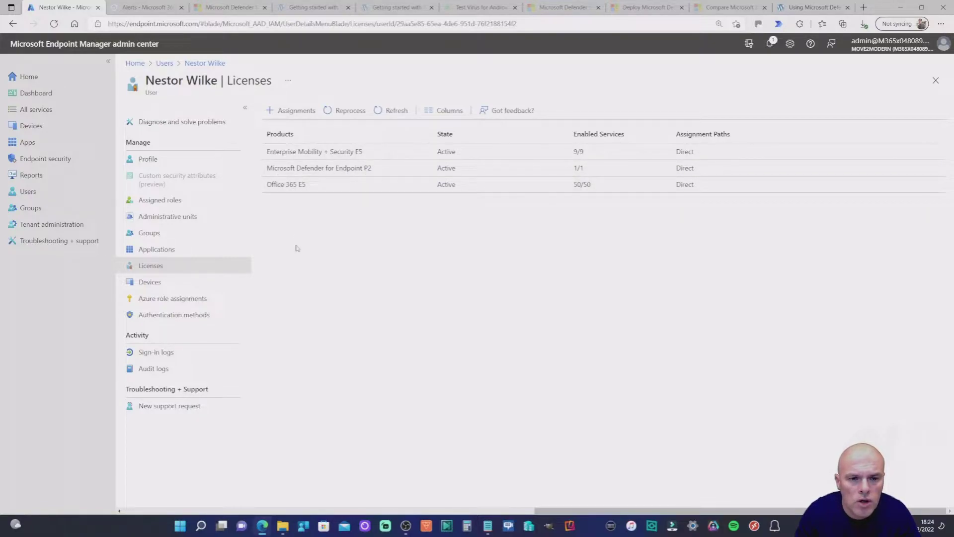
click(106, 212)
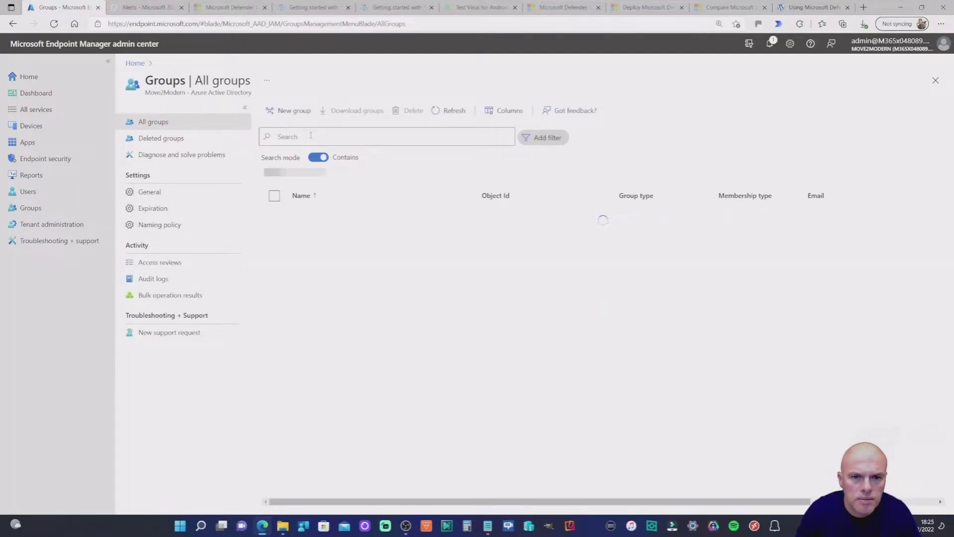
- Search groups for 'ch' and confirm CH_TEST has one member, the test user, then switch to the Alerts tab
click(311, 136)
text(ch)
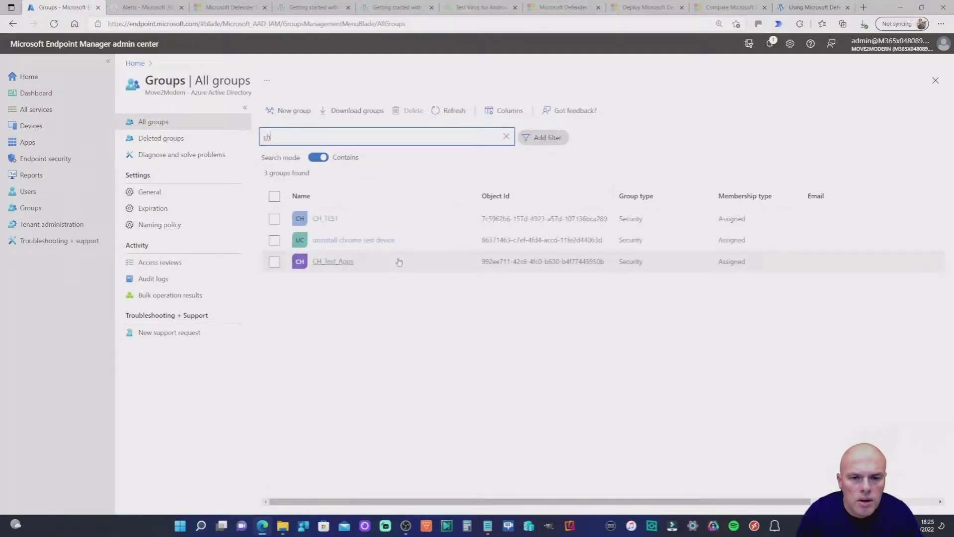
click(328, 219)
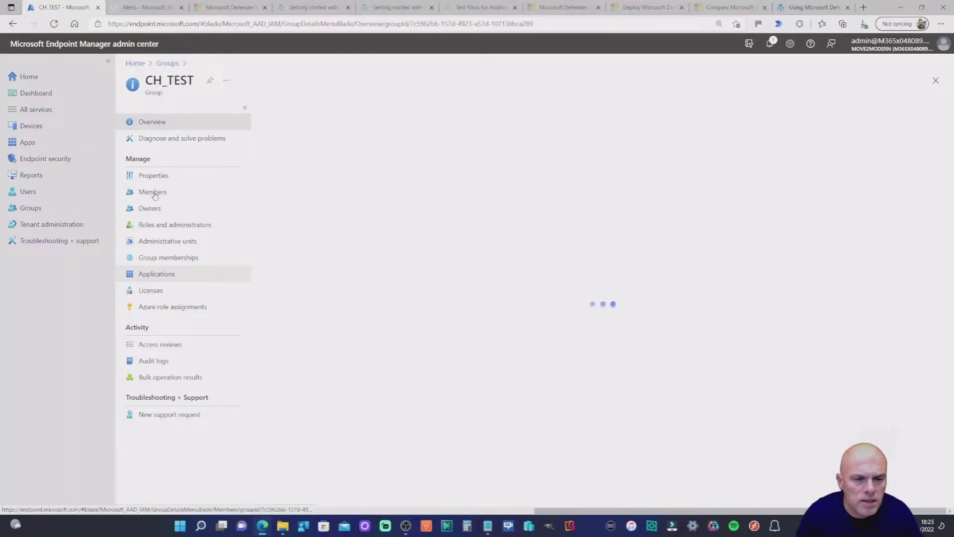
click(154, 193)
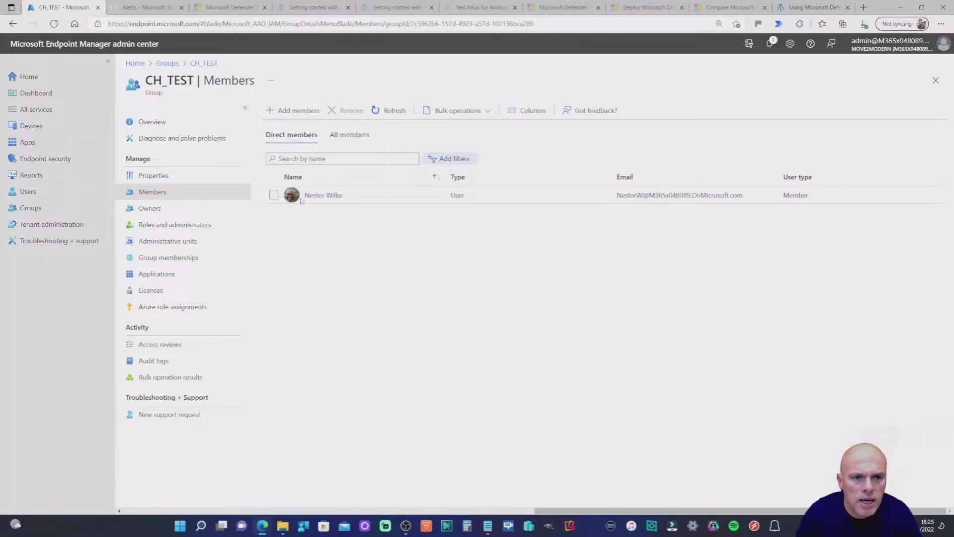
click(139, 11)
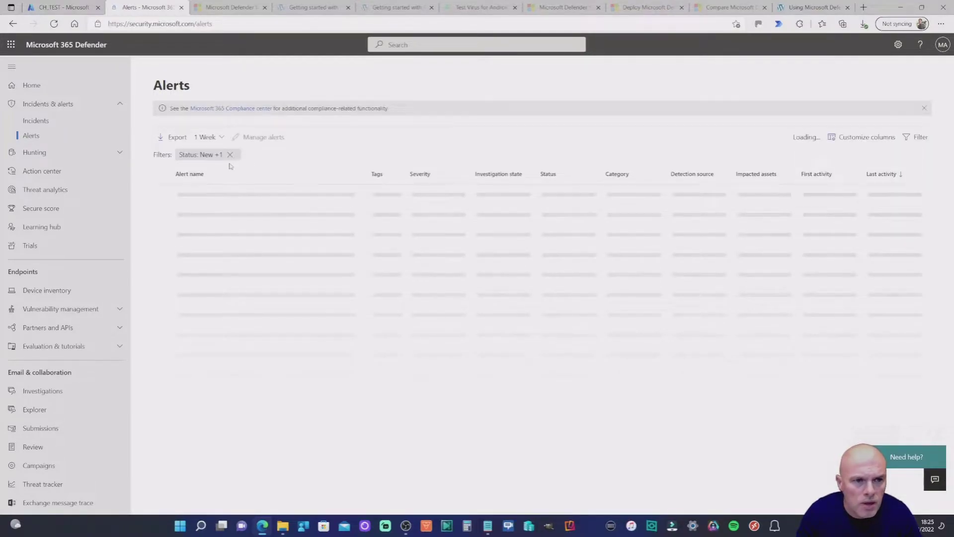
click(37, 121)
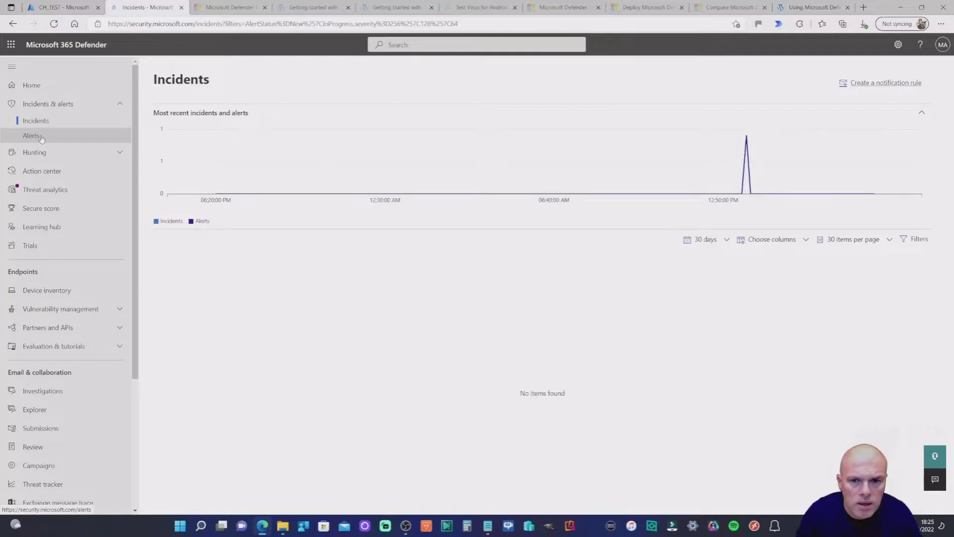
click(31, 136)
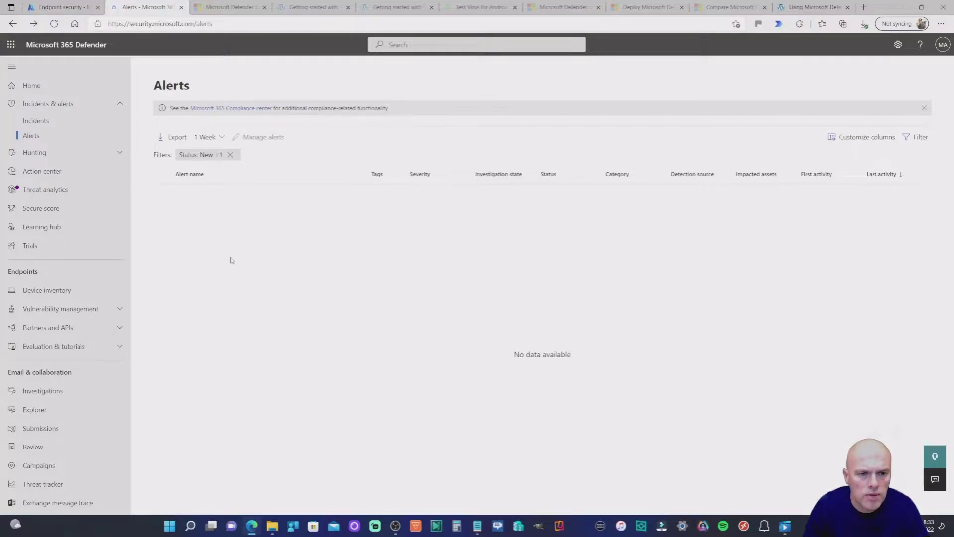
scroll(115, 267, down, 4)
- Confirm the Microsoft Intune connection is on under Defender's Endpoints advanced features
click(30, 454)
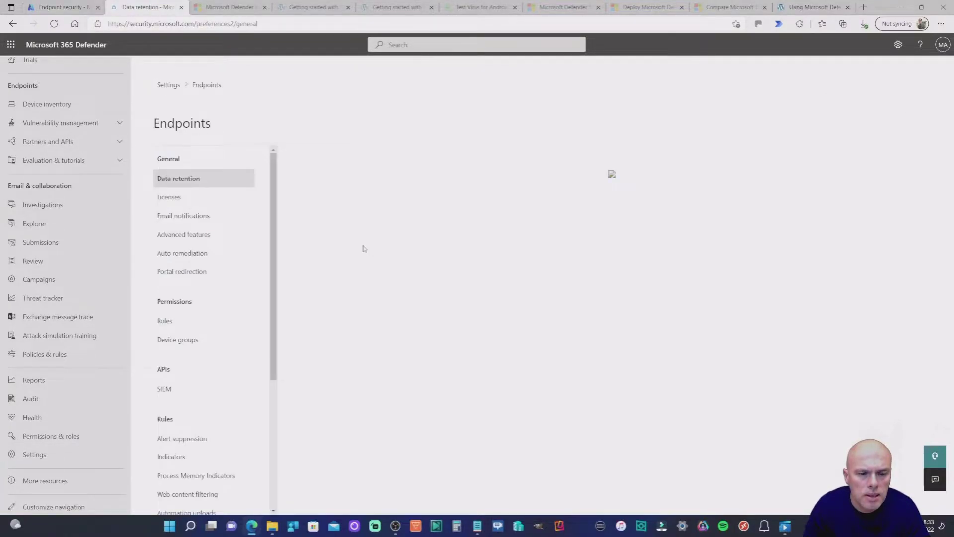
click(183, 236)
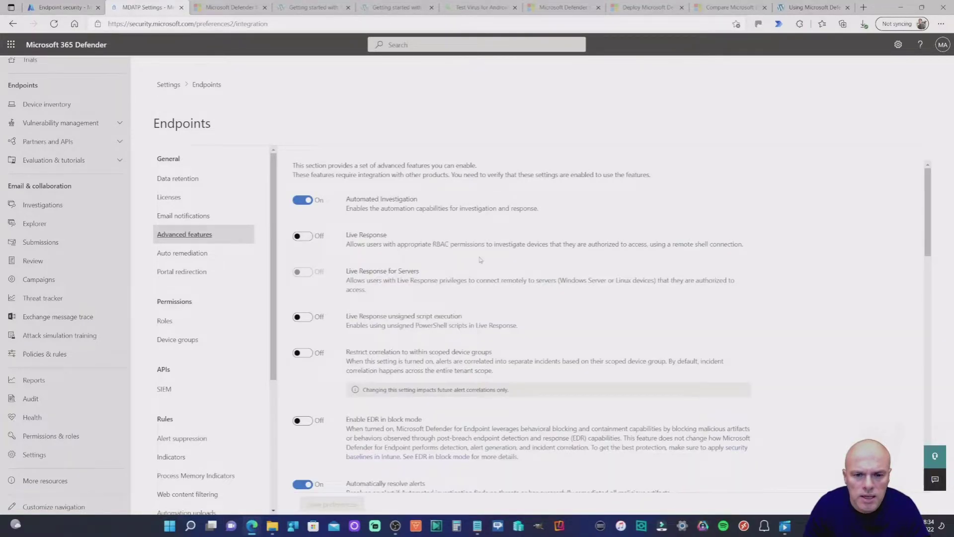
scroll(480, 259, down, 10)
scroll(481, 258, down, 3)
scroll(480, 260, down, 3)
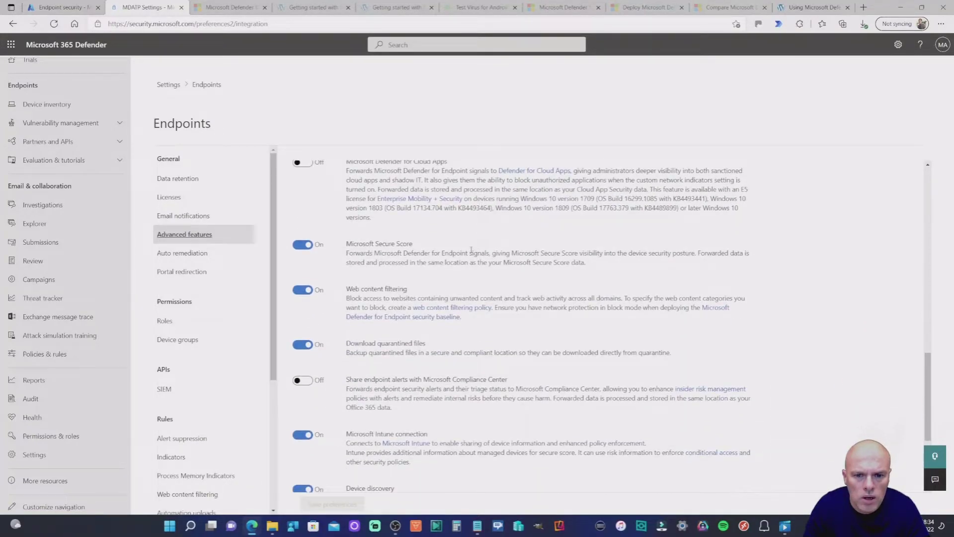
scroll(471, 250, down, 3)
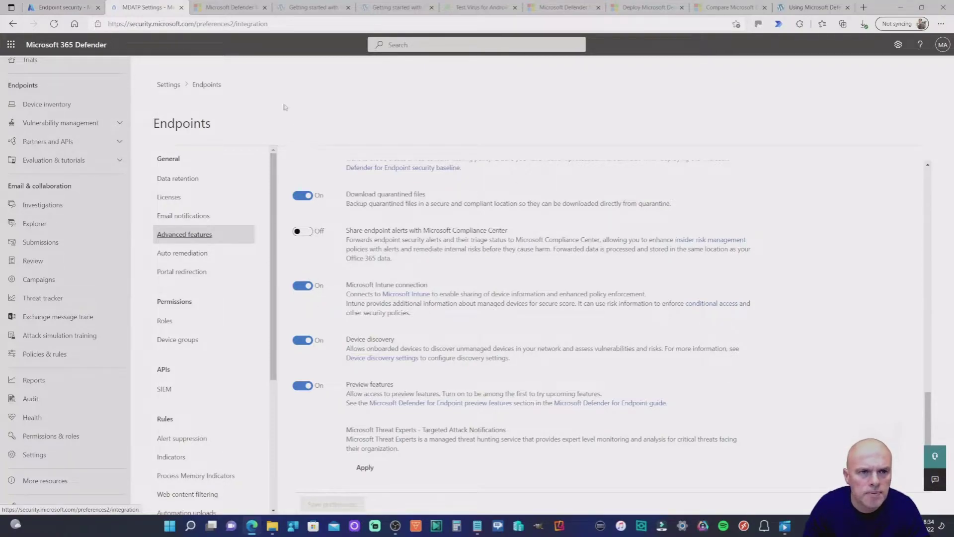
click(62, 8)
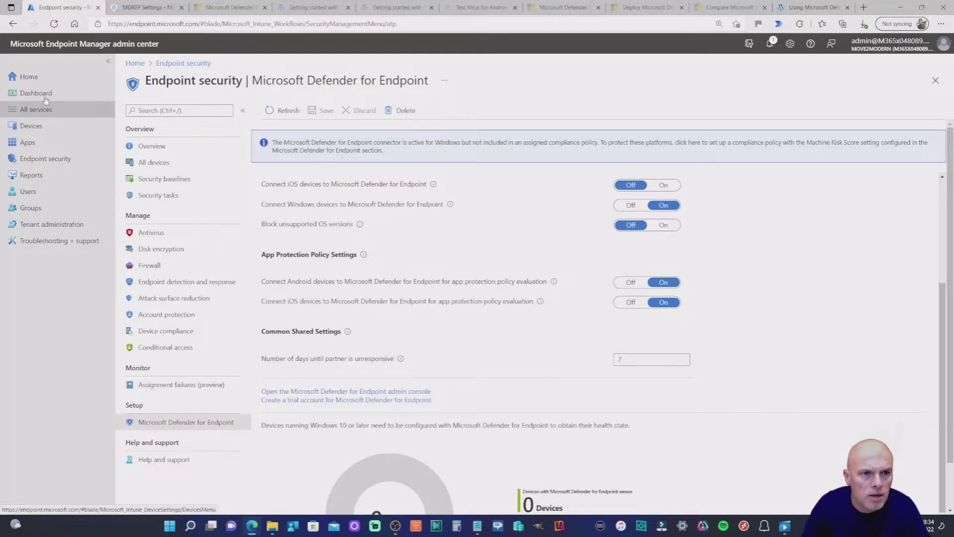
- Review the Defender for Endpoint connector showing Windows and Android connections On, then open Apps overview
click(44, 159)
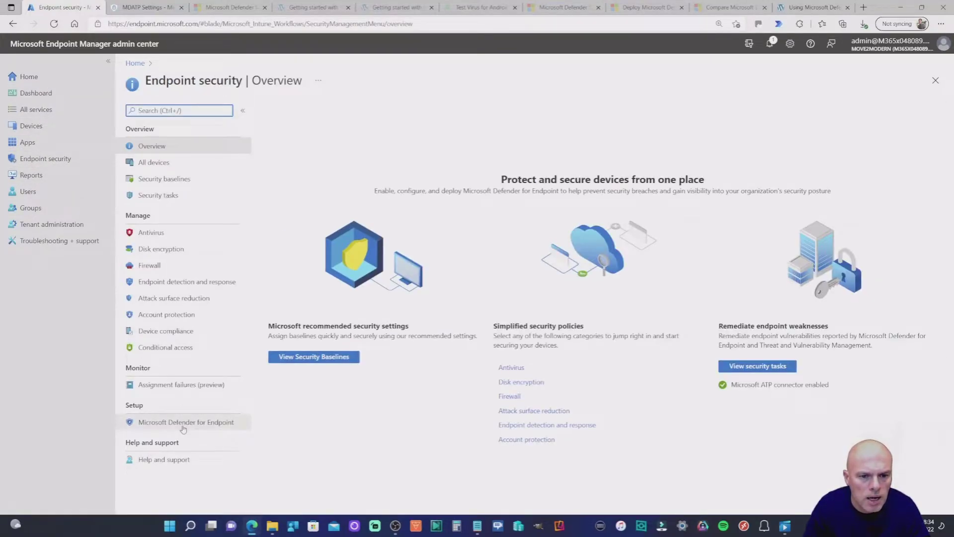
click(188, 423)
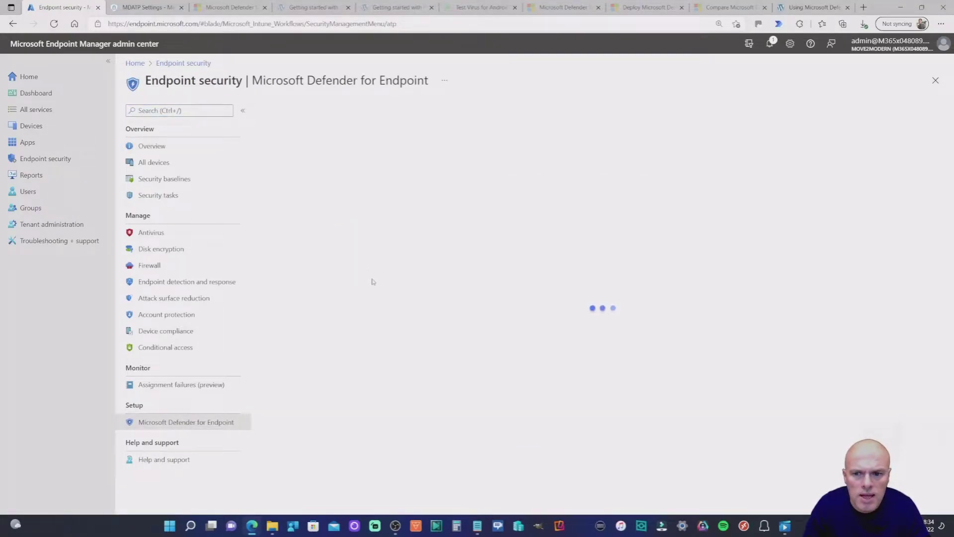
scroll(380, 294, down, 3)
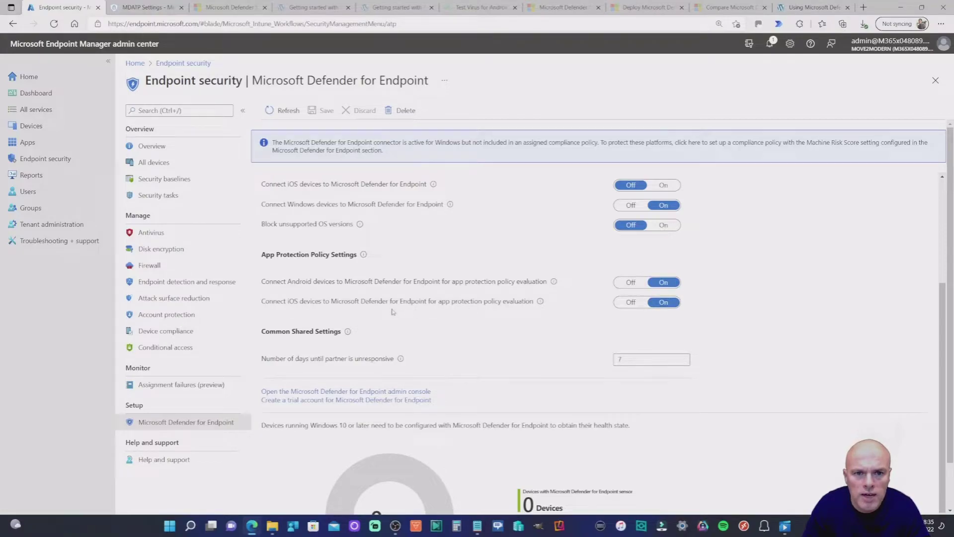
scroll(392, 312, up, 4)
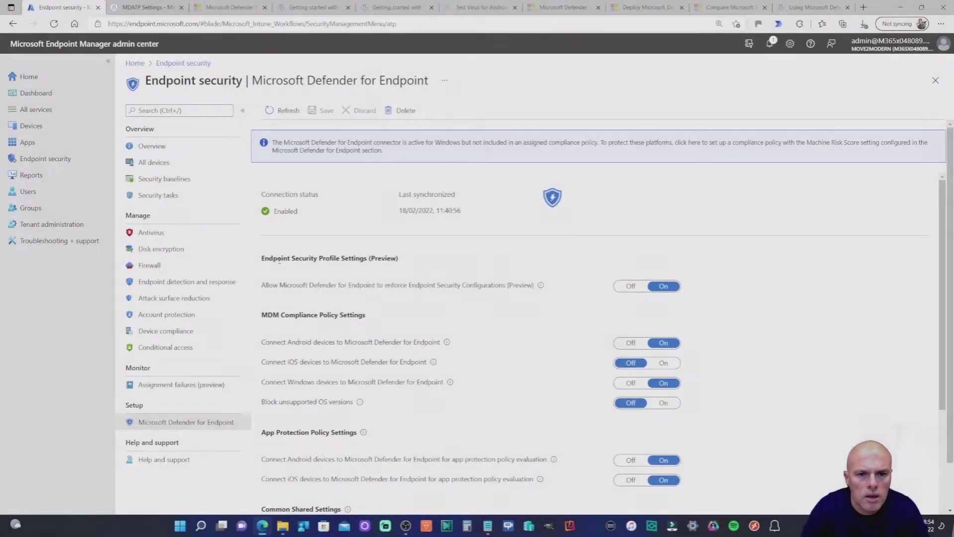
click(27, 143)
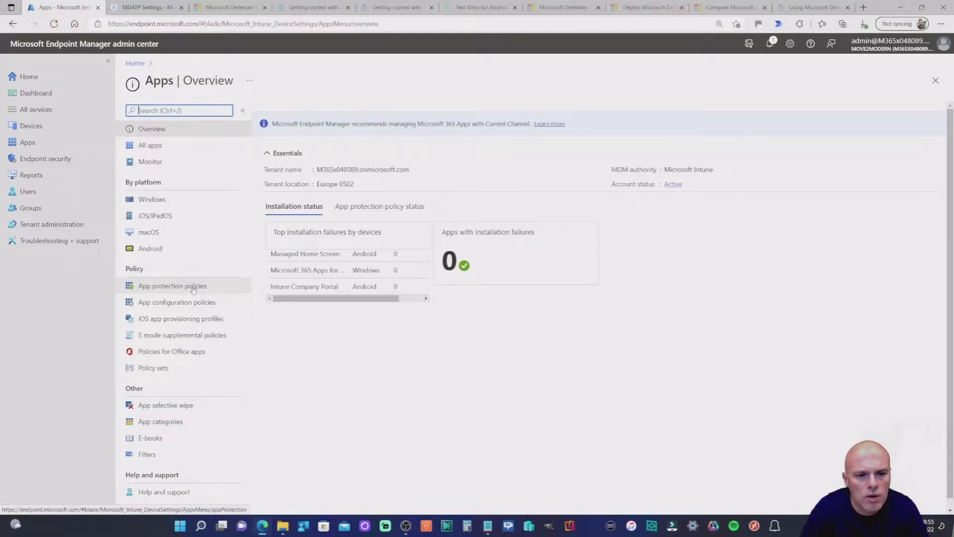
- Create an iOS/iPadOS app protection policy named 'ios app protect v2'
click(190, 287)
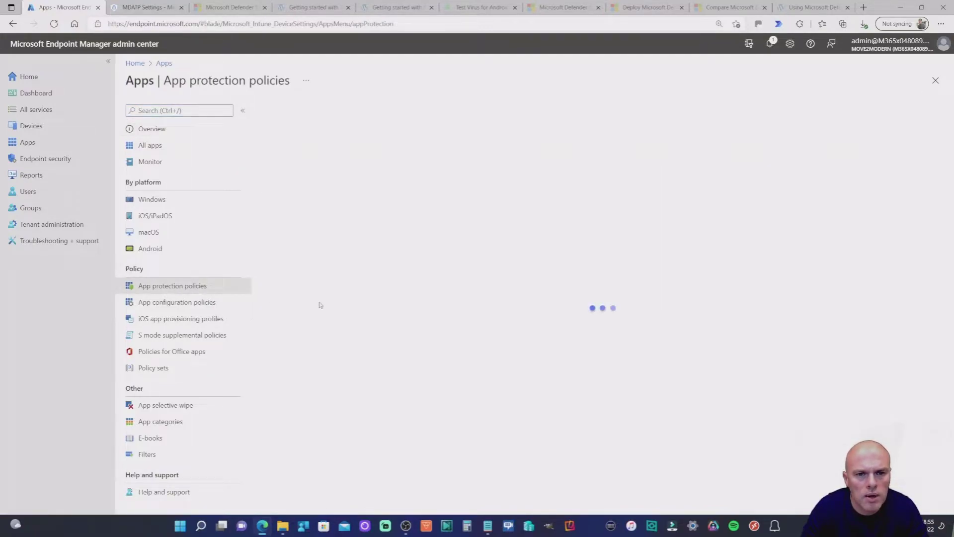
click(308, 110)
click(286, 130)
click(314, 140)
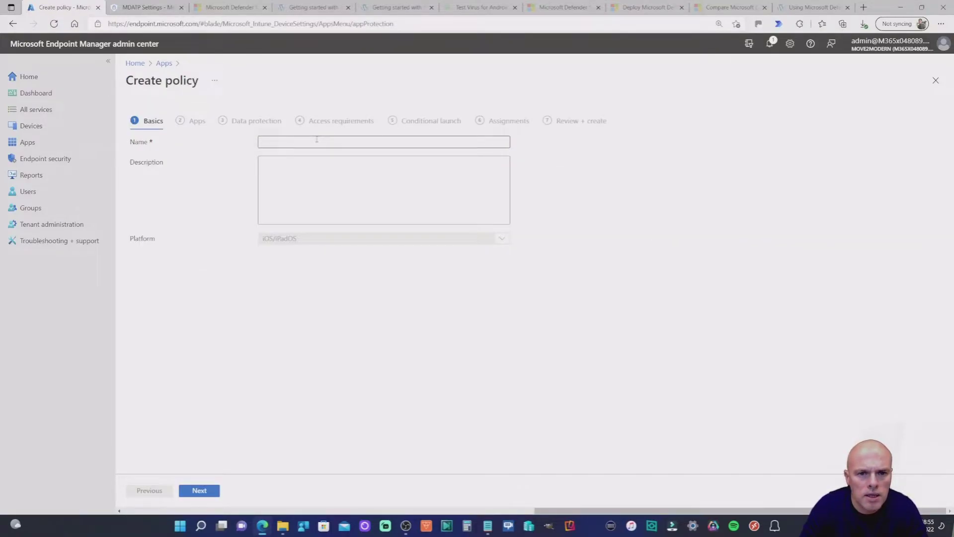
text(ios app protect v2)
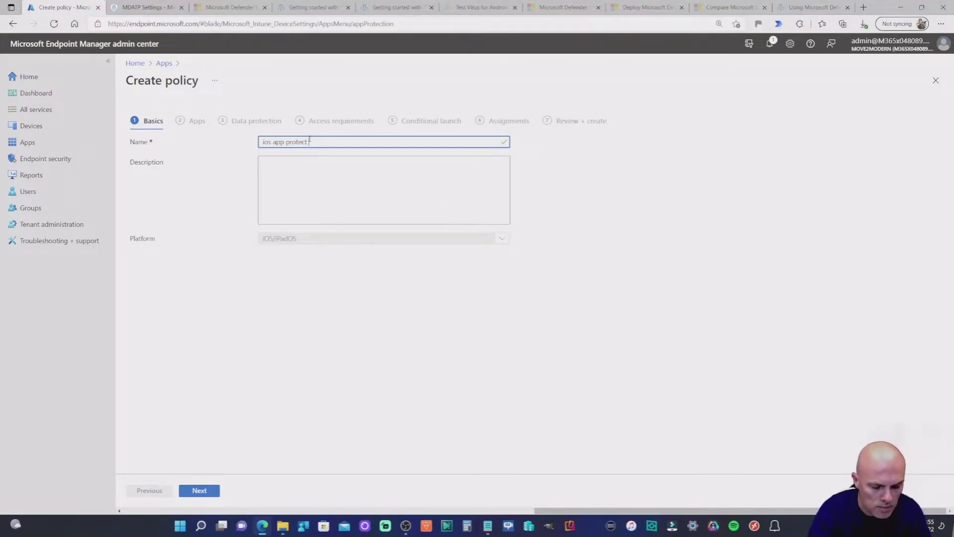
click(200, 491)
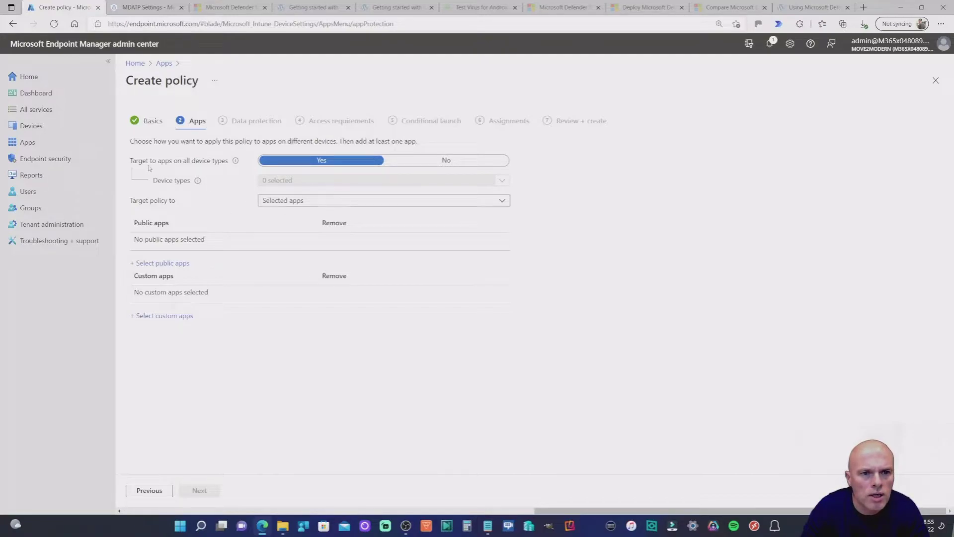
- Limit the policy to unmanaged devices instead of all device types
click(442, 162)
click(333, 182)
click(268, 195)
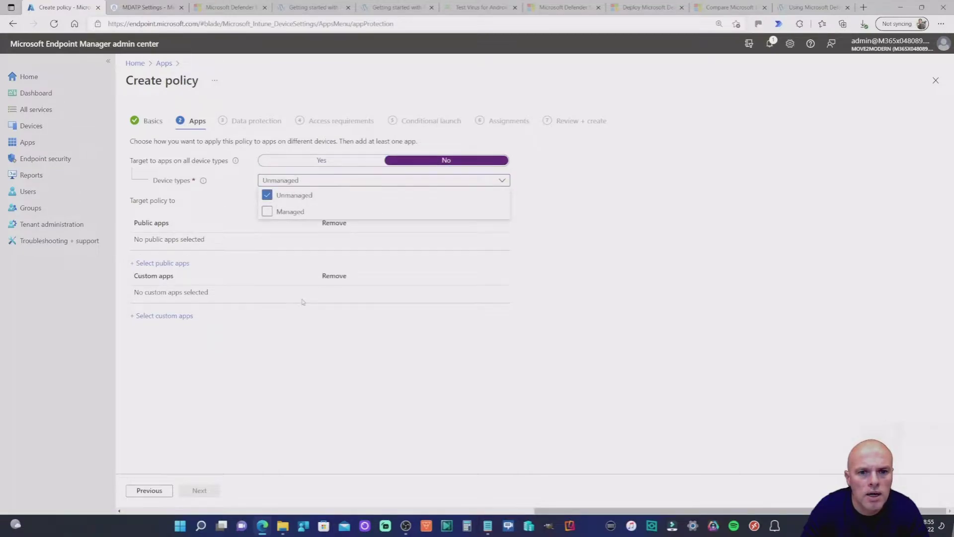
click(286, 327)
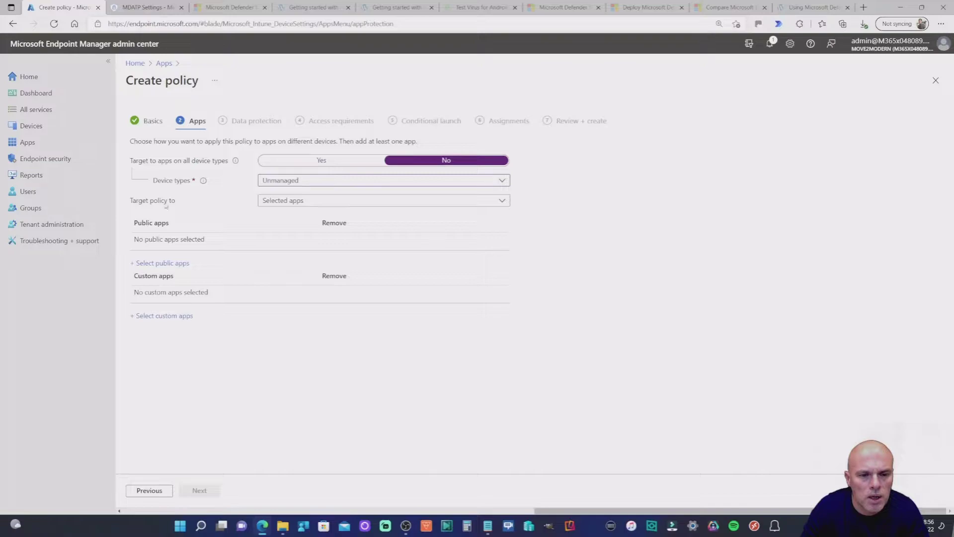
- Keep Selected apps and add Microsoft Outlook as the targeted public app
click(292, 200)
click(286, 213)
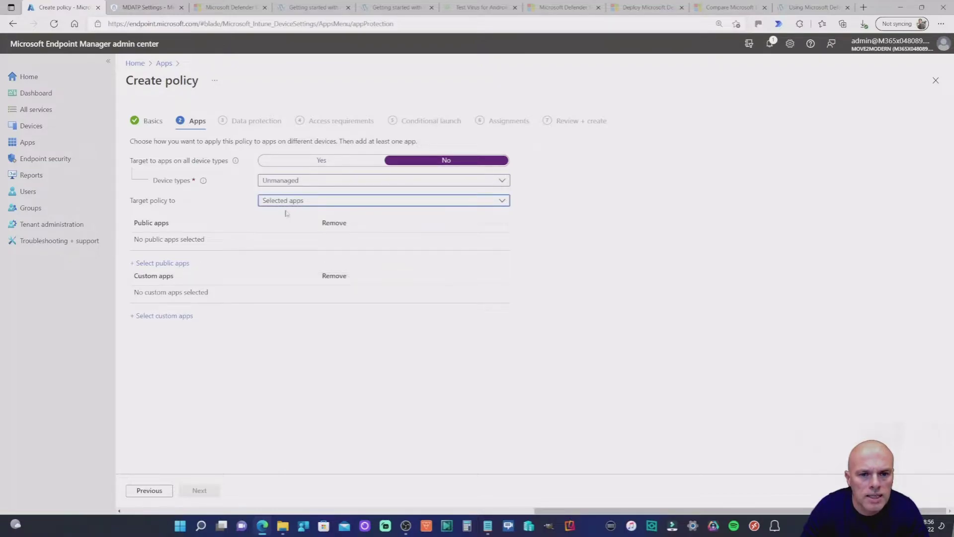
click(175, 265)
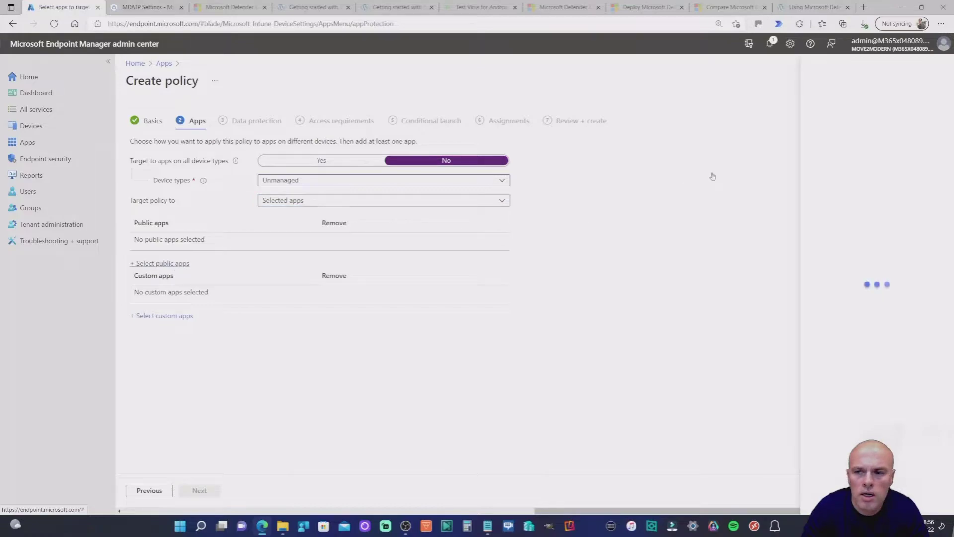
text(a)
click(826, 128)
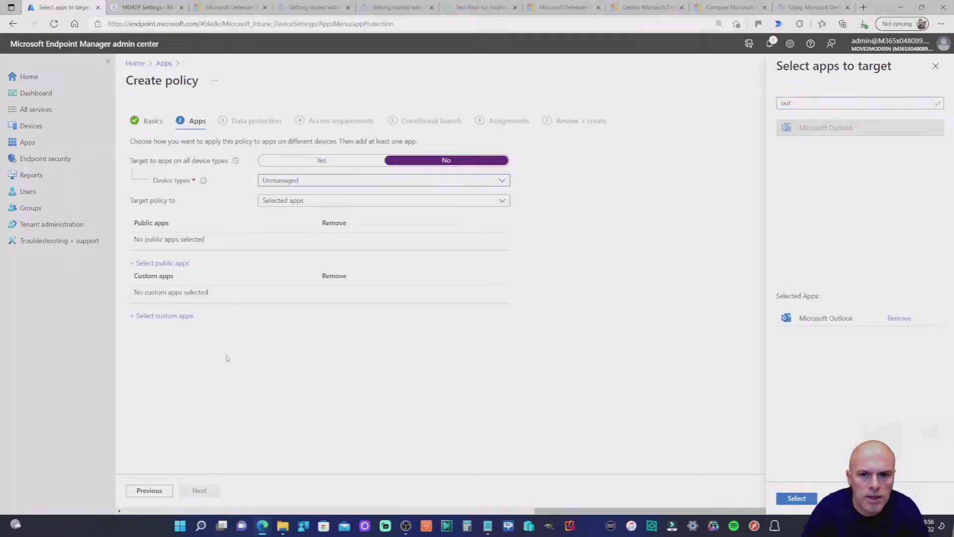
click(802, 499)
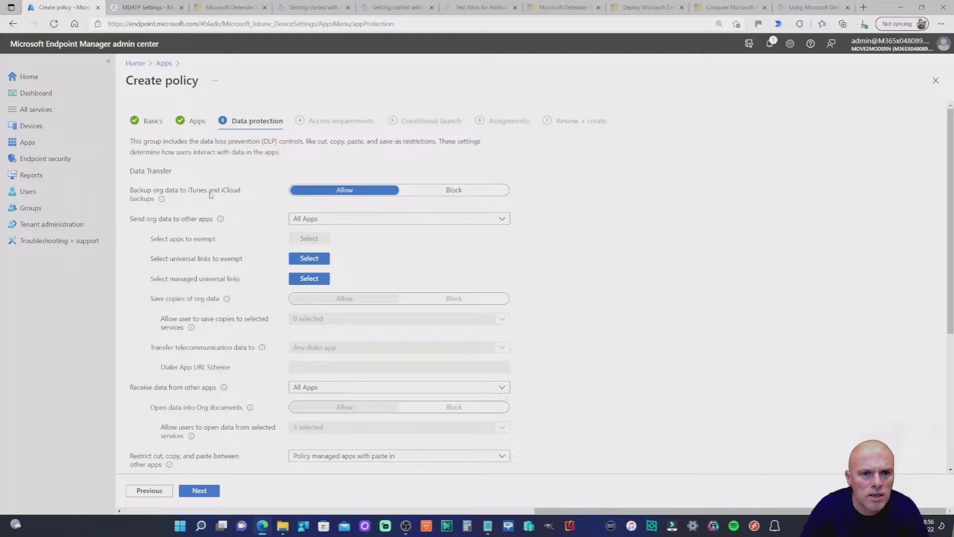
- Block org data backups and printing, and allow sending org data only to policy managed apps
click(447, 198)
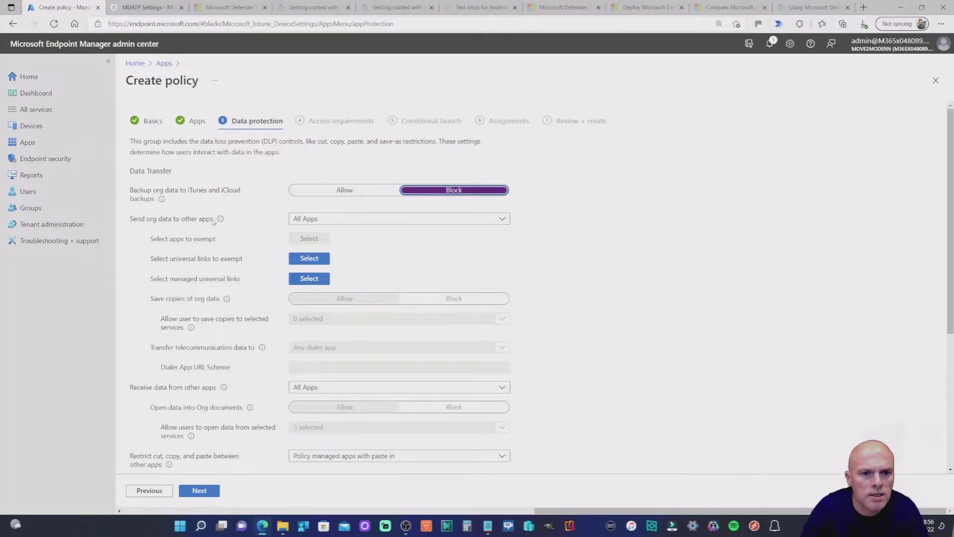
click(363, 219)
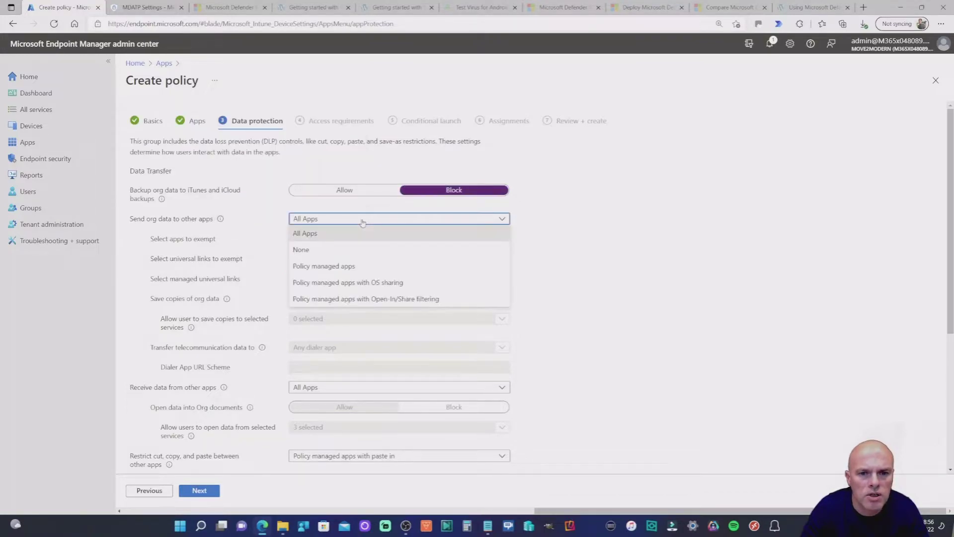
click(348, 269)
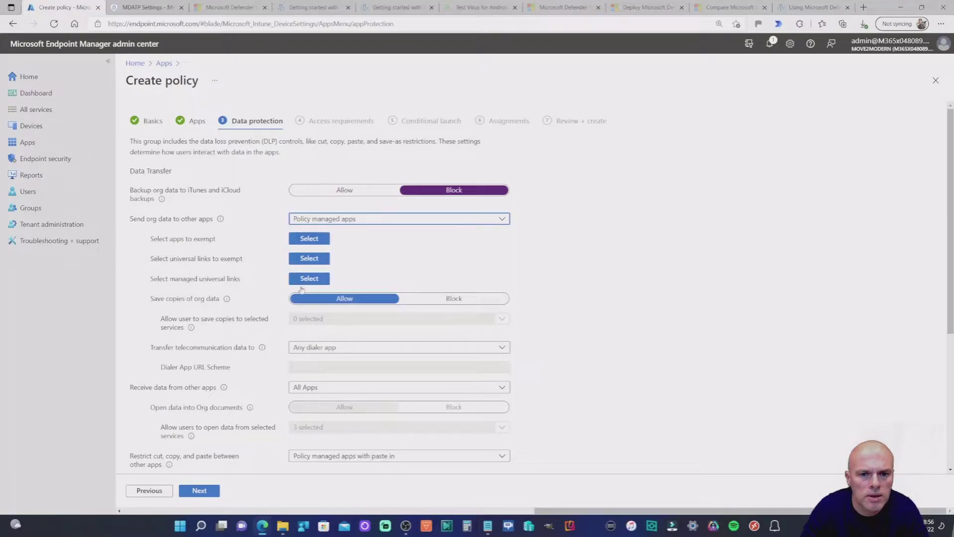
scroll(249, 290, down, 3)
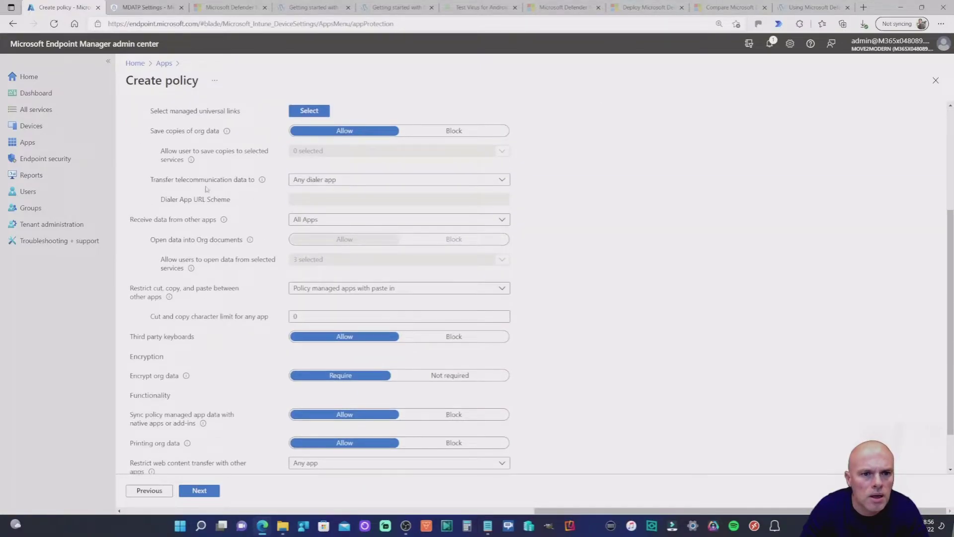
scroll(241, 232, down, 2)
scroll(240, 232, down, 1)
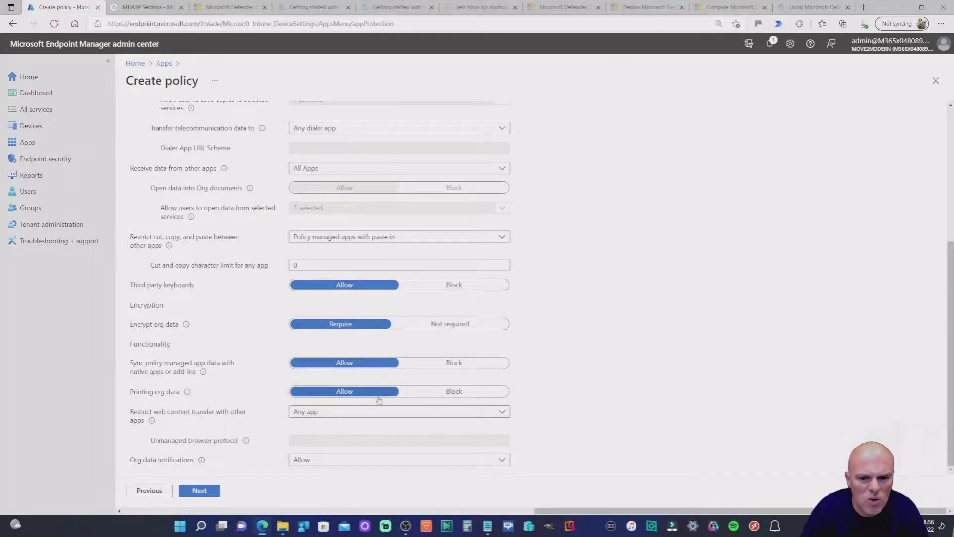
click(454, 395)
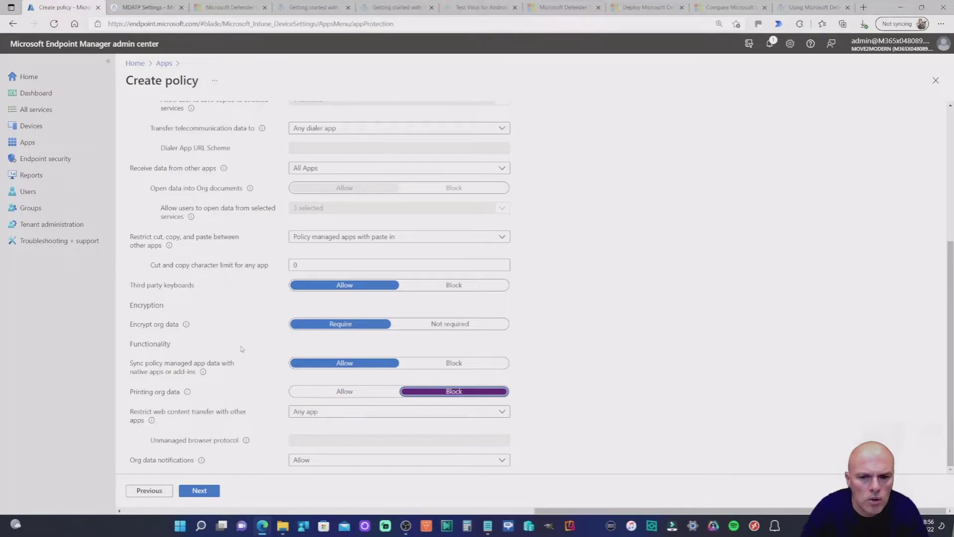
click(199, 490)
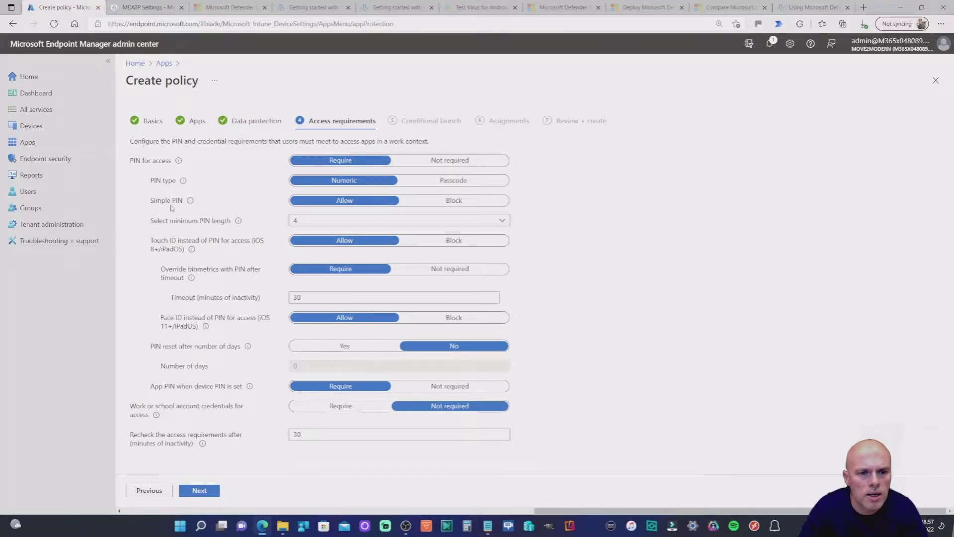
- Require a minimum PIN length of 8 and block Touch ID instead of the PIN
click(315, 225)
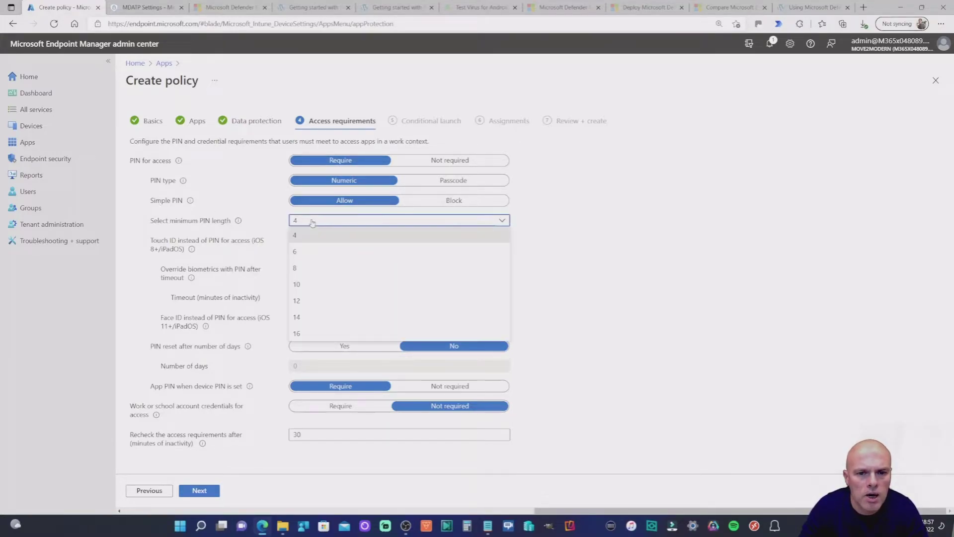
click(303, 268)
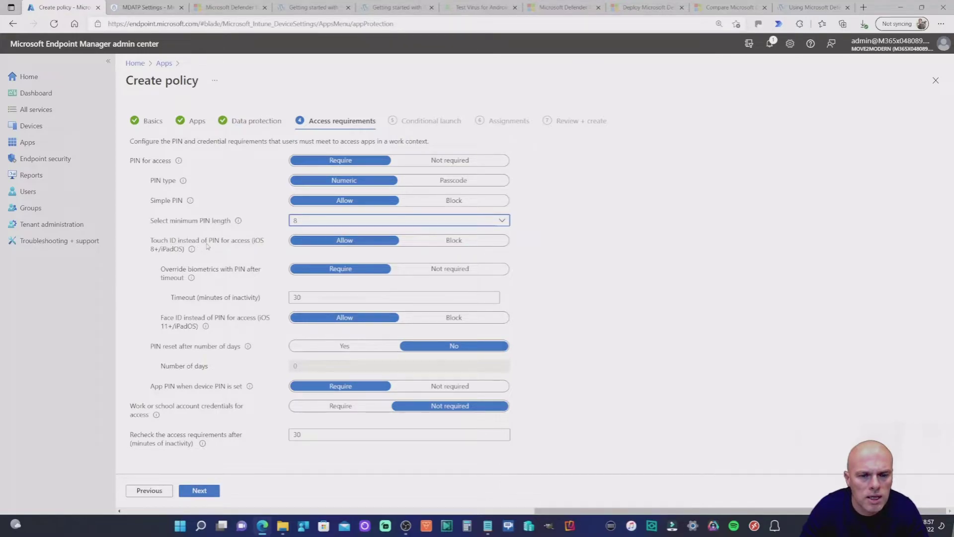
click(454, 240)
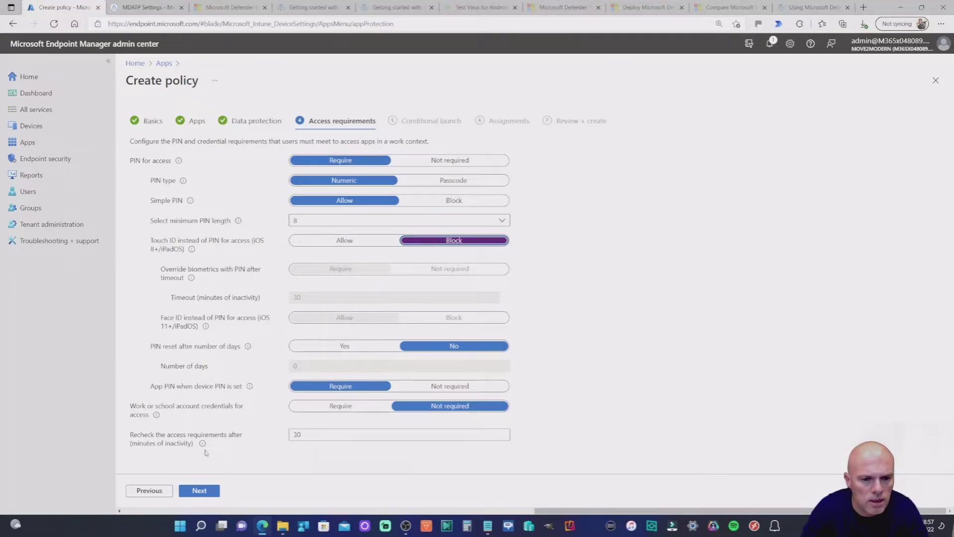
click(199, 491)
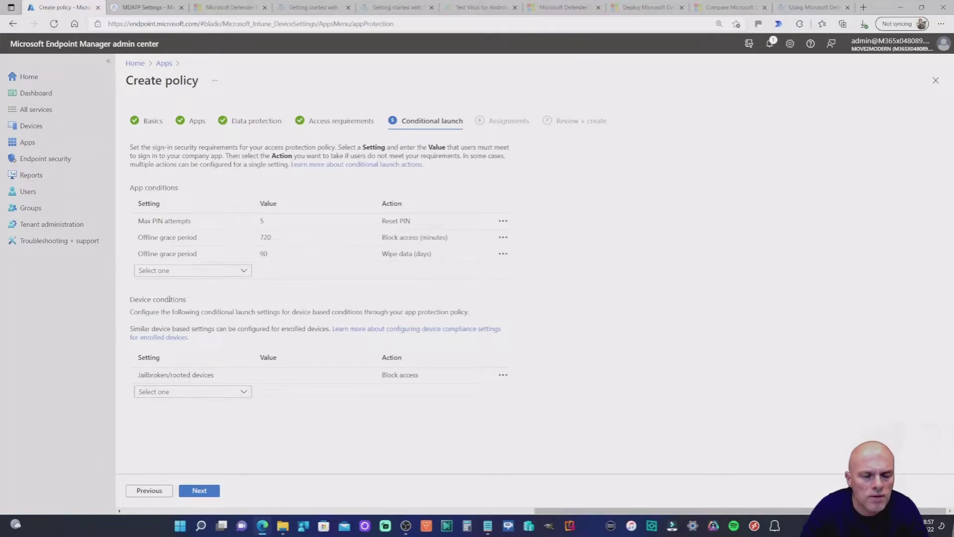
- Add a Max allowed device threat level condition with value Low and action Block access
click(243, 392)
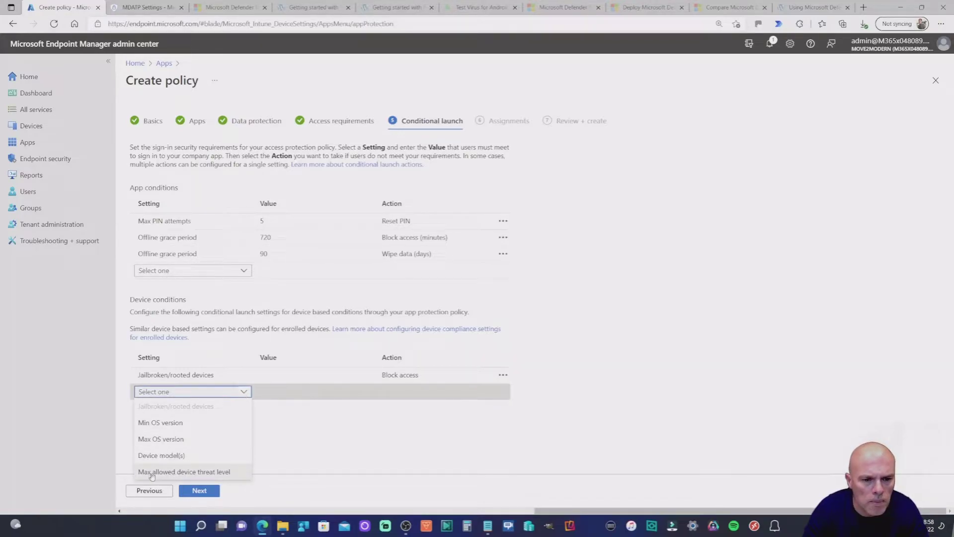
click(220, 475)
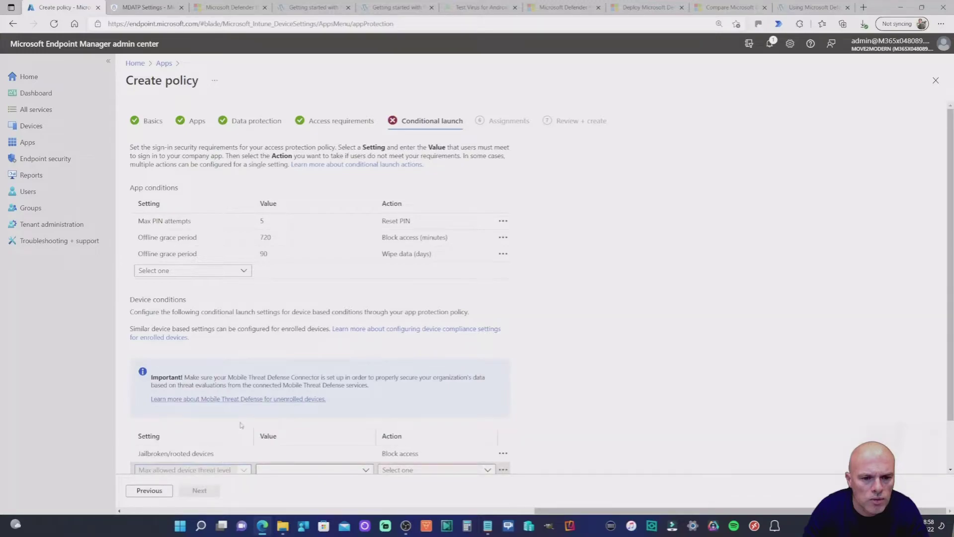
scroll(588, 282, down, 1)
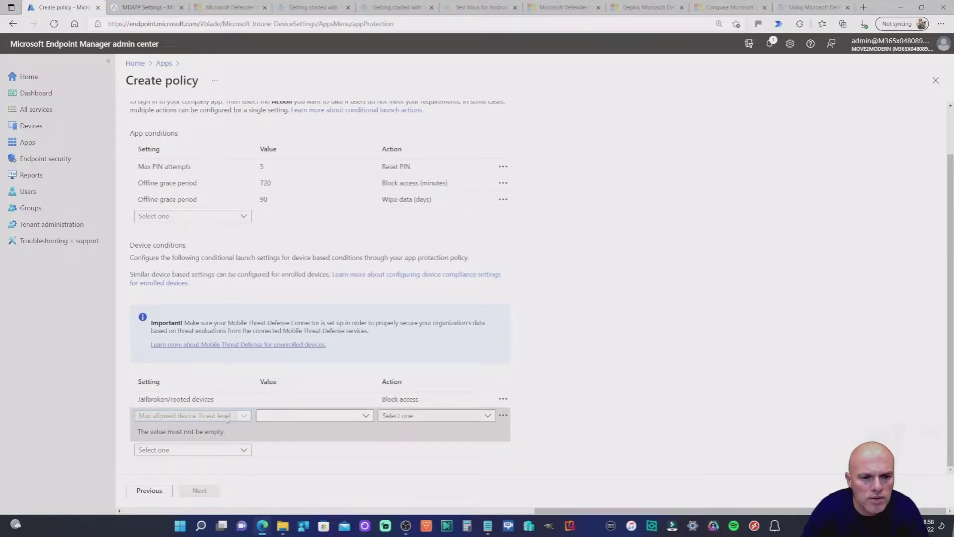
click(364, 419)
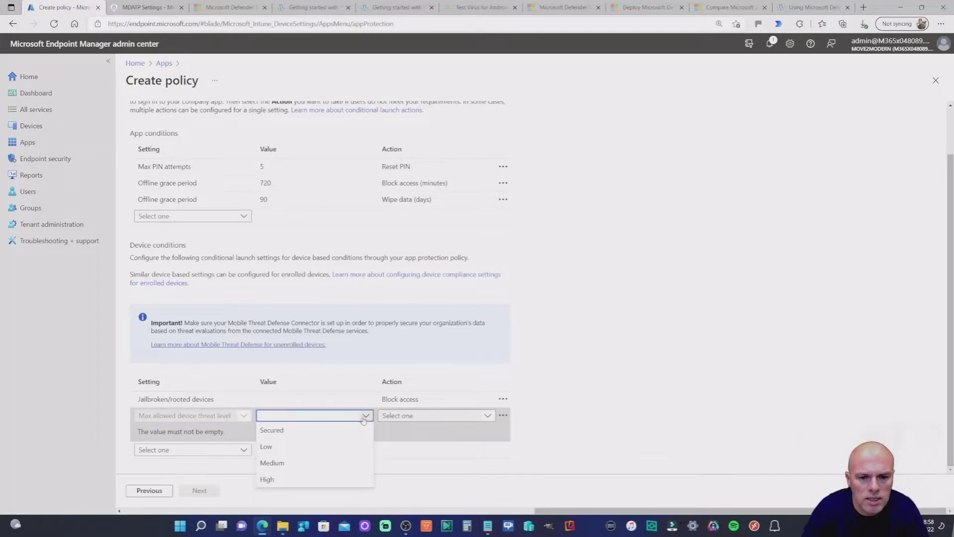
click(277, 446)
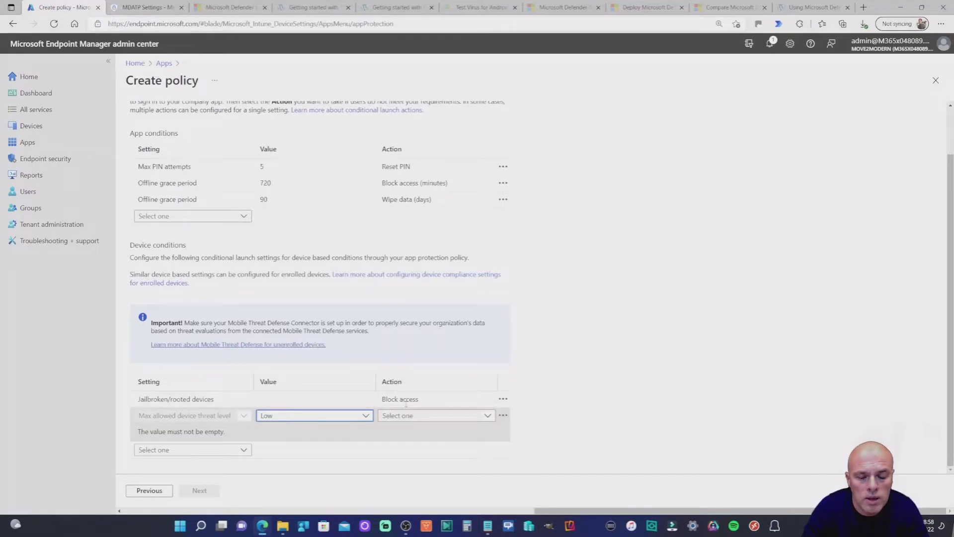
click(487, 417)
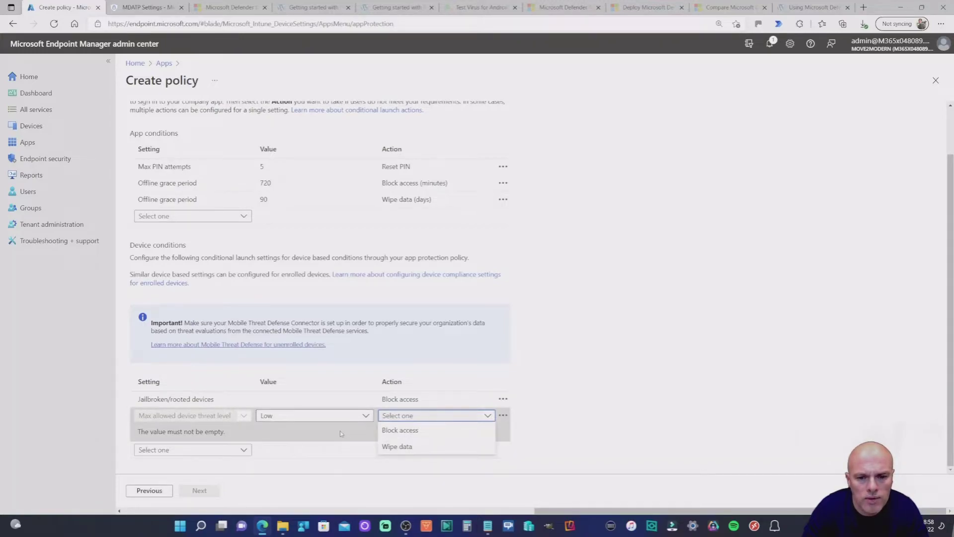
click(399, 431)
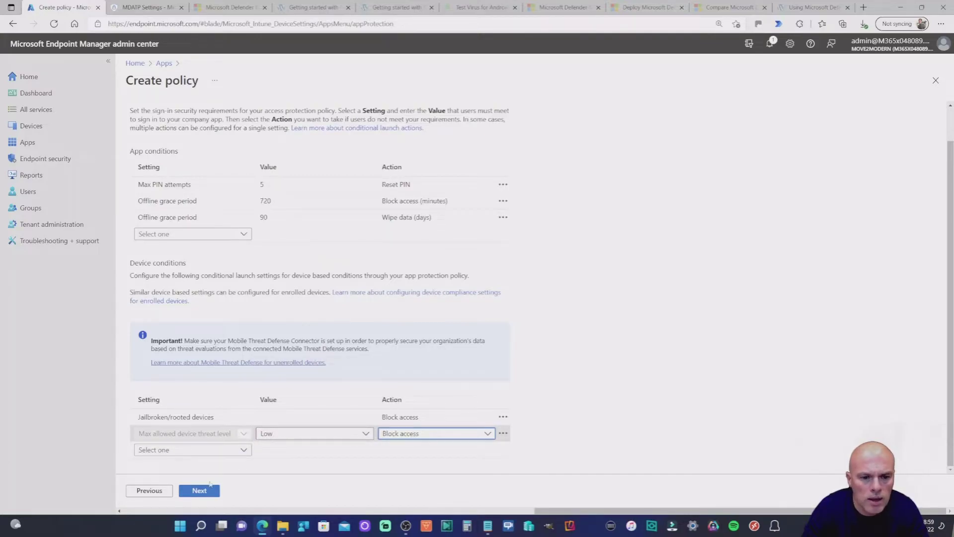
click(196, 492)
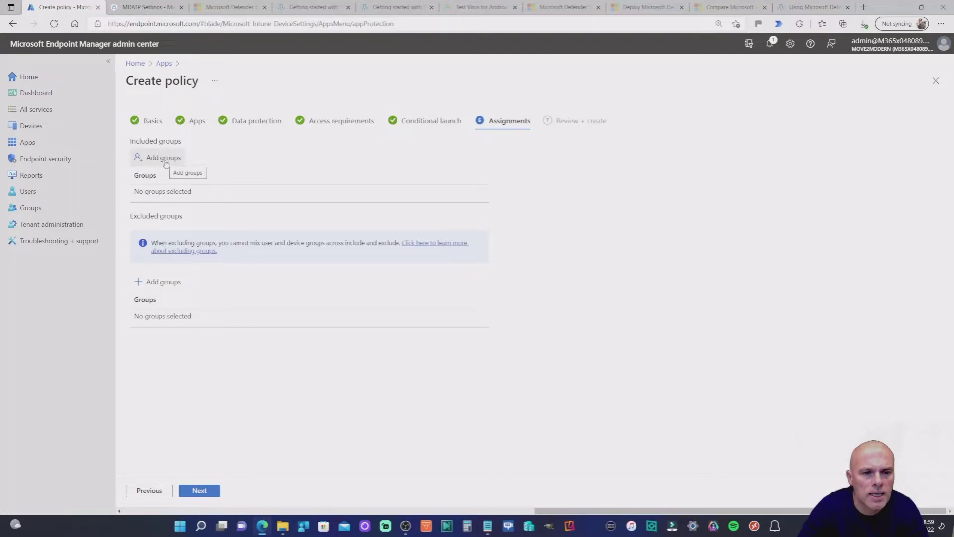
- Include the CH_TEST group, found by searching 'ch', in the policy assignments
click(165, 162)
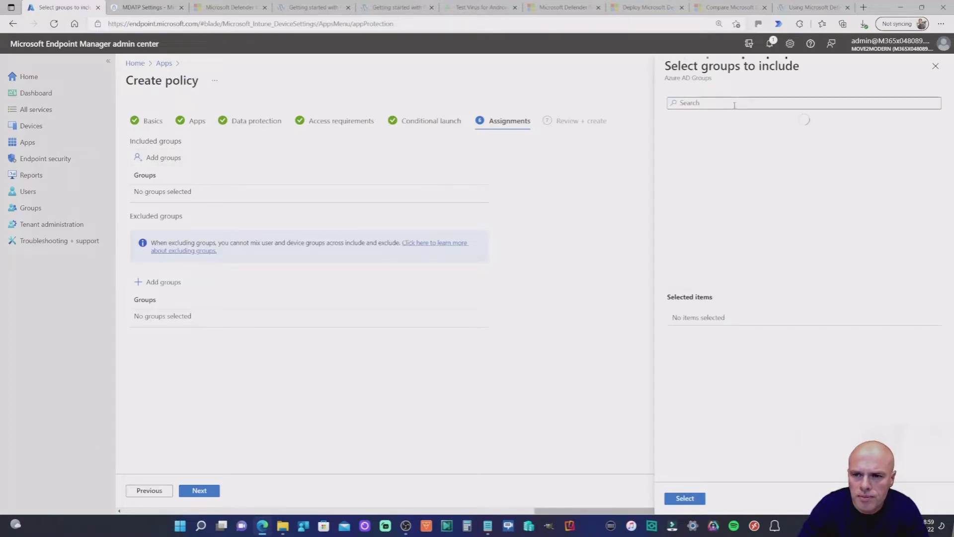
click(735, 103)
text(ch)
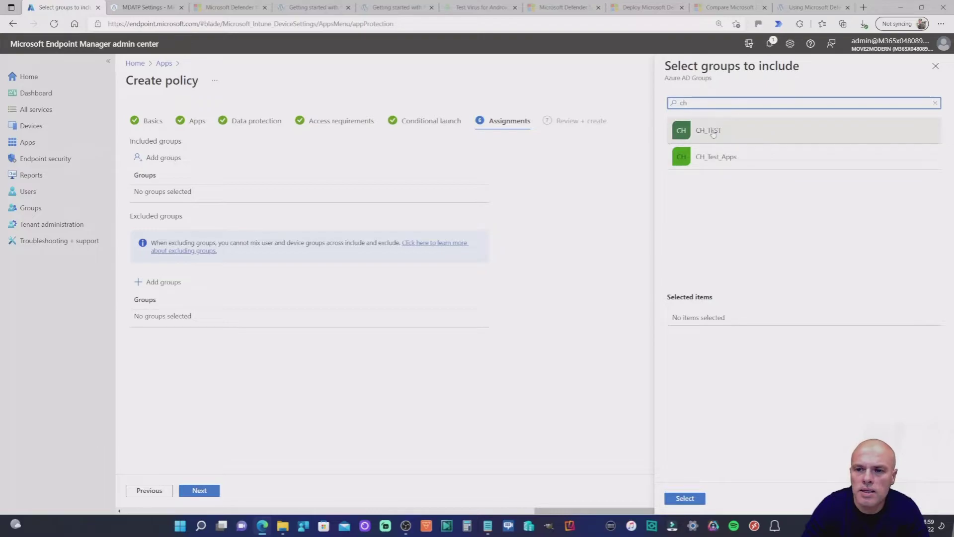
click(713, 131)
click(685, 498)
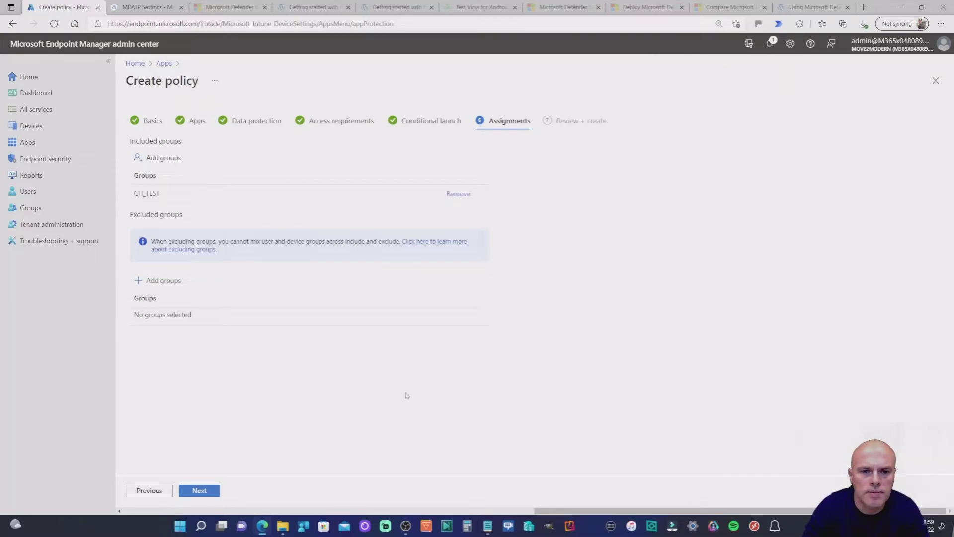
click(197, 495)
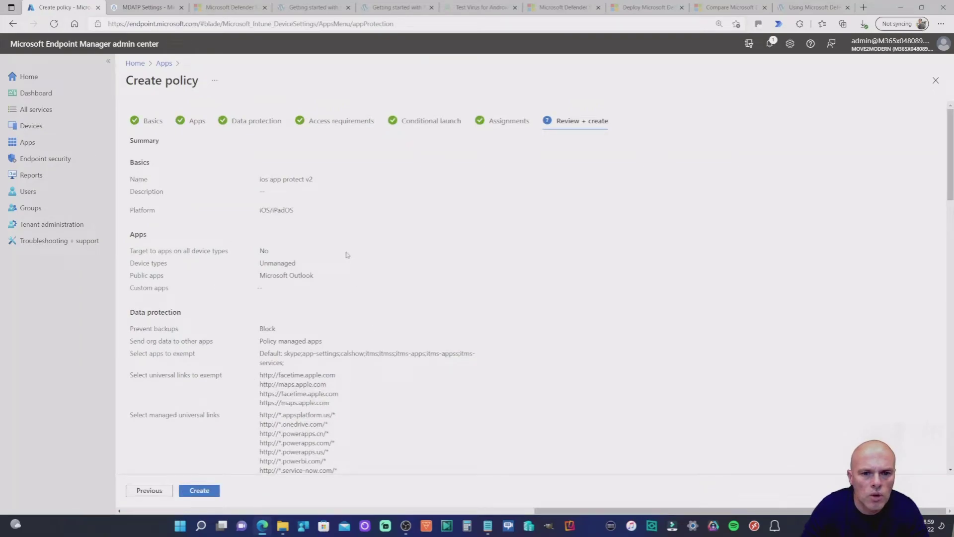
- Check the ios app protect v2 summary settings and create the policy
scroll(351, 255, down, 7)
scroll(350, 255, down, 6)
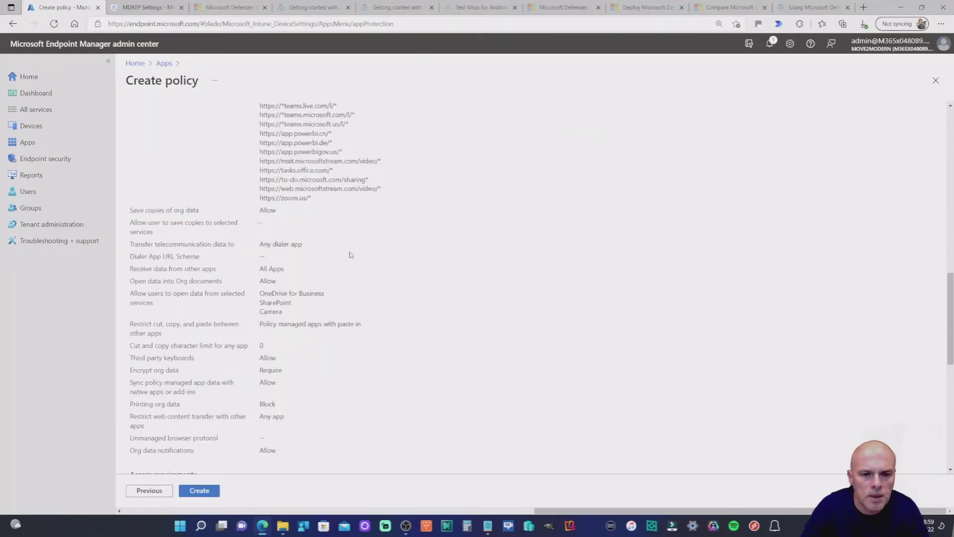
click(200, 491)
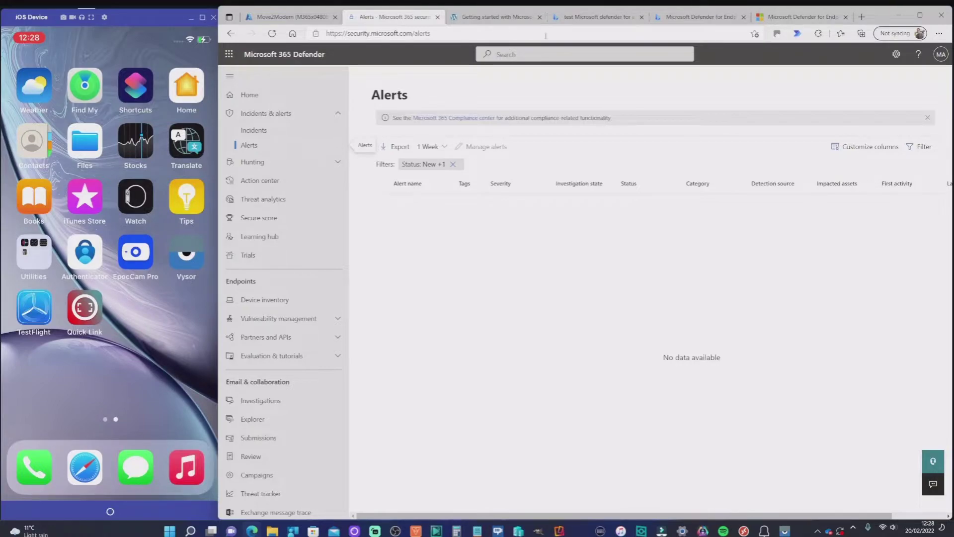
- Place the iOS device mirror beside Defender Alerts and start Outlook on the mirrored iPhone
mouse_move(144, 18)
mouse_down()
mouse_move(221, 19)
mouse_move(144, 18)
mouse_up()
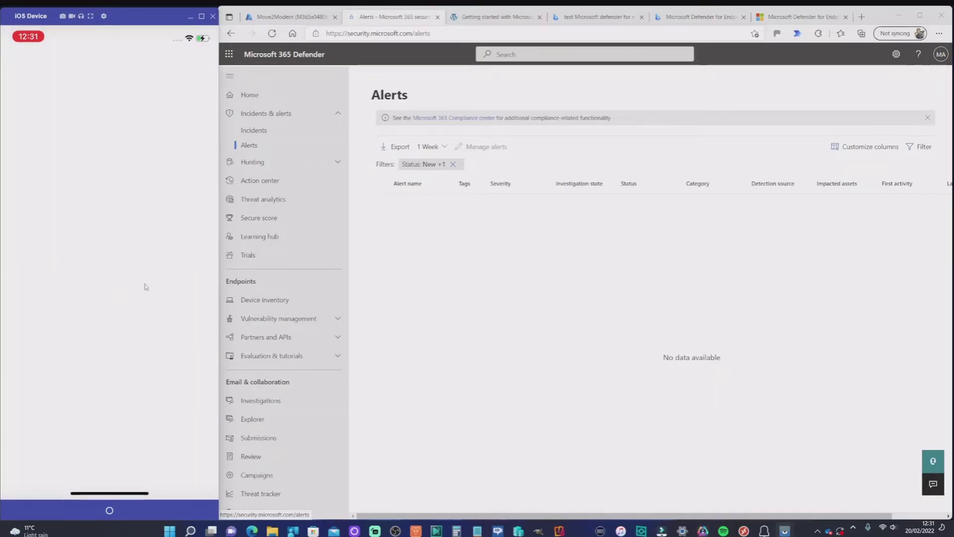
click(146, 286)
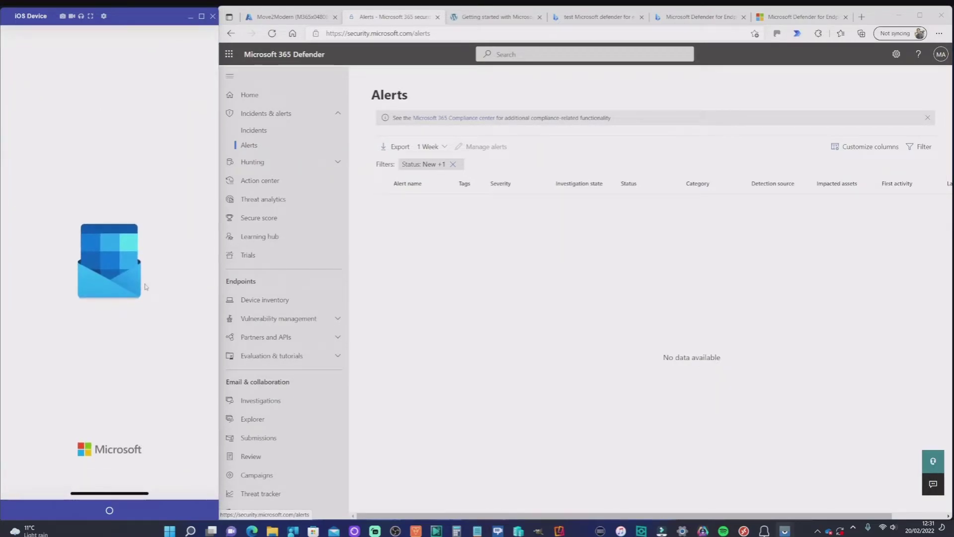
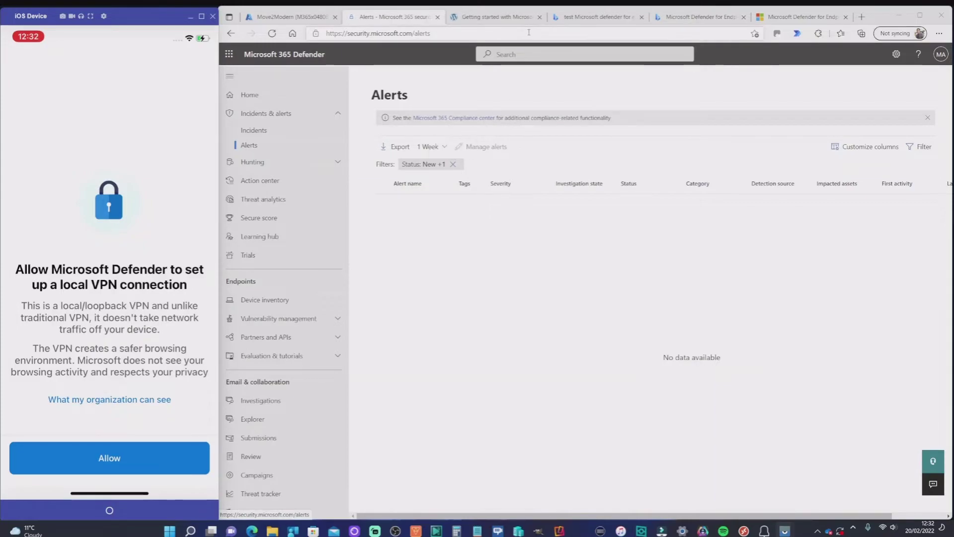
- Switch to the getting-started blog page
click(502, 25)
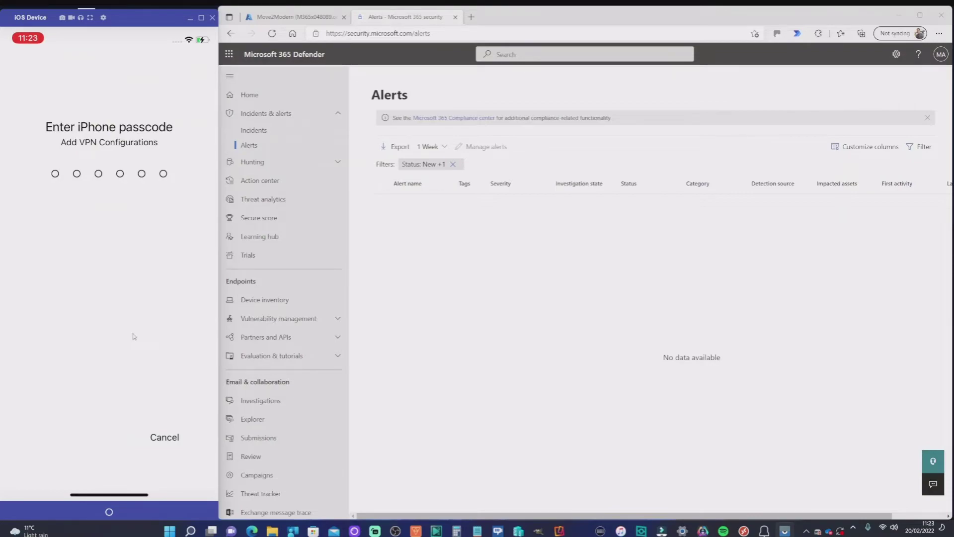
- Enter the iPhone passcode to approve adding the VPN configuration
text(0000)
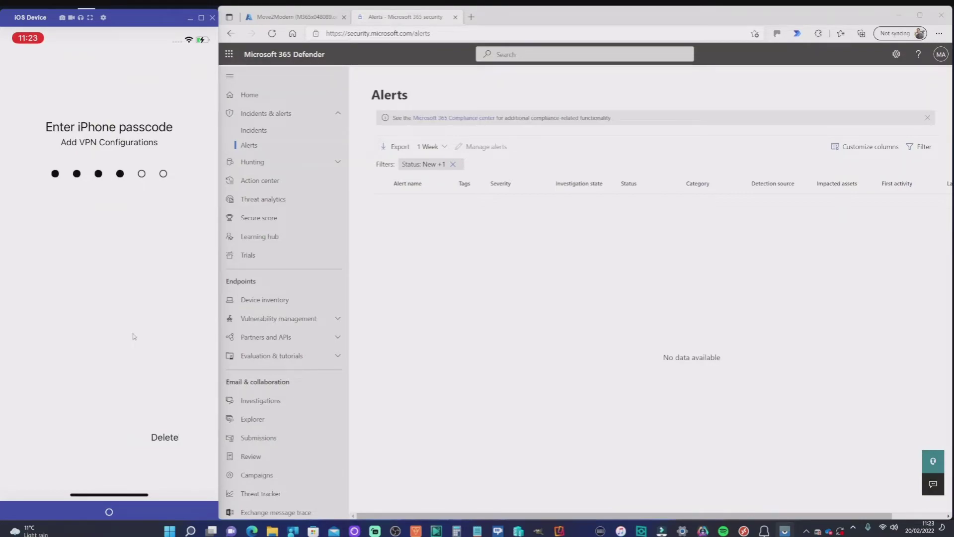
text(00)
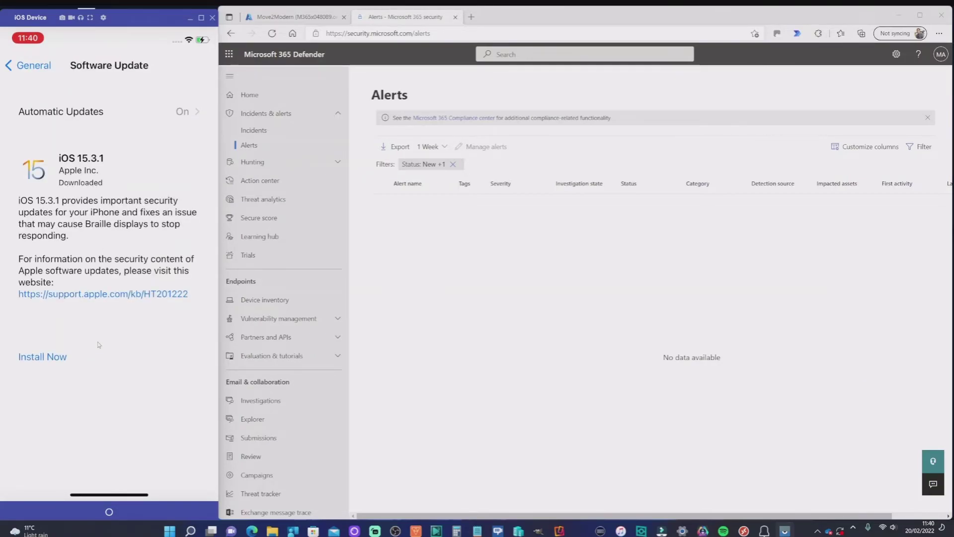
- Start installing iOS 15.3.1, enter the passcode, and agree to the terms and conditions
click(99, 344)
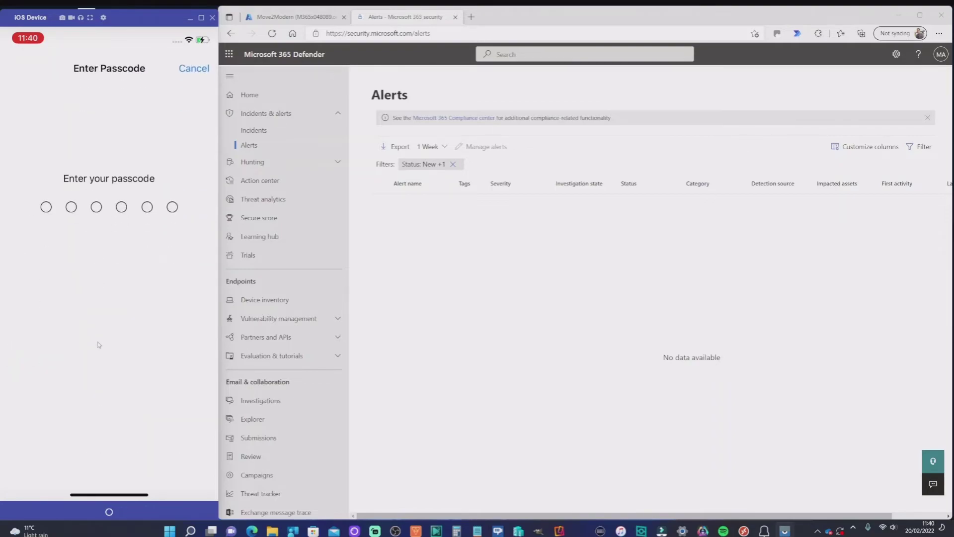
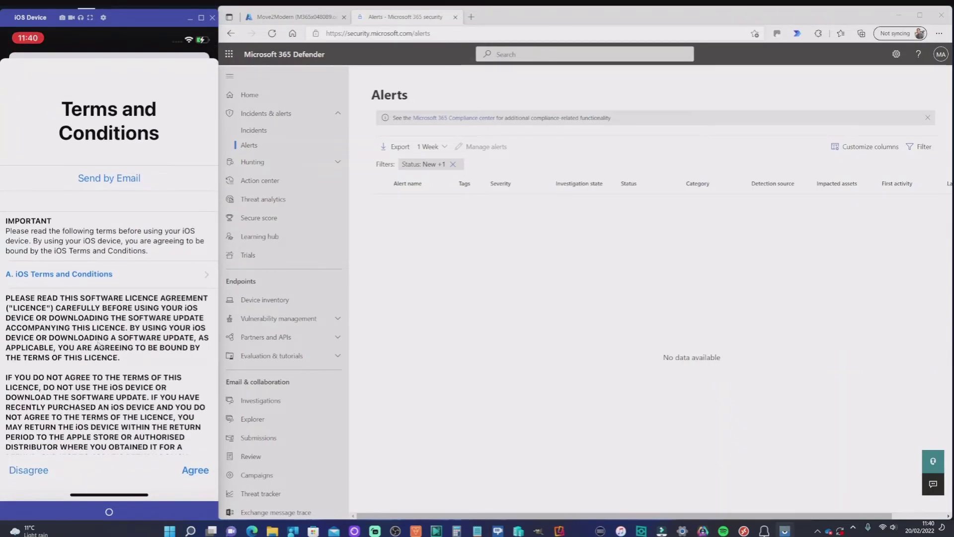
click(195, 470)
click(149, 293)
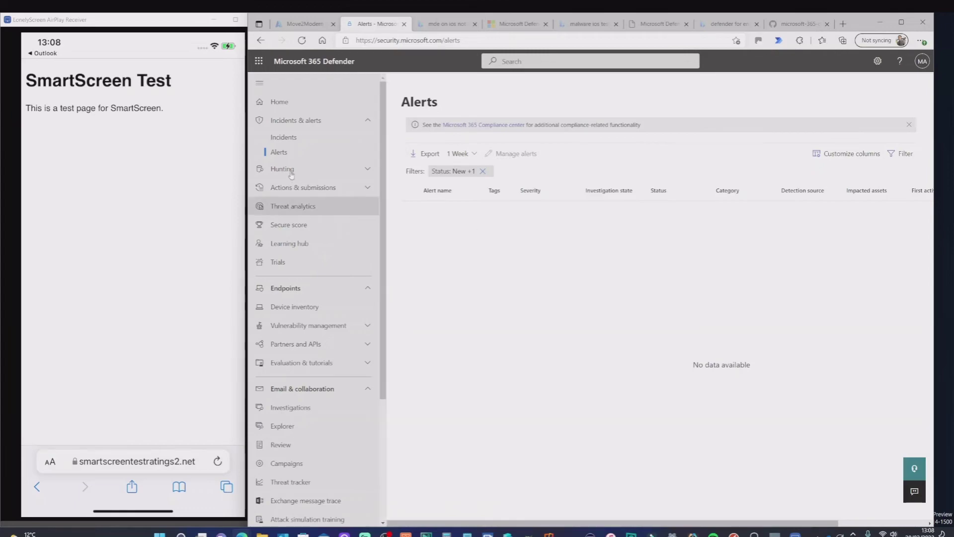
- Reload the Alerts list to show the new 'Device tried to access a phishing site' alert
click(302, 40)
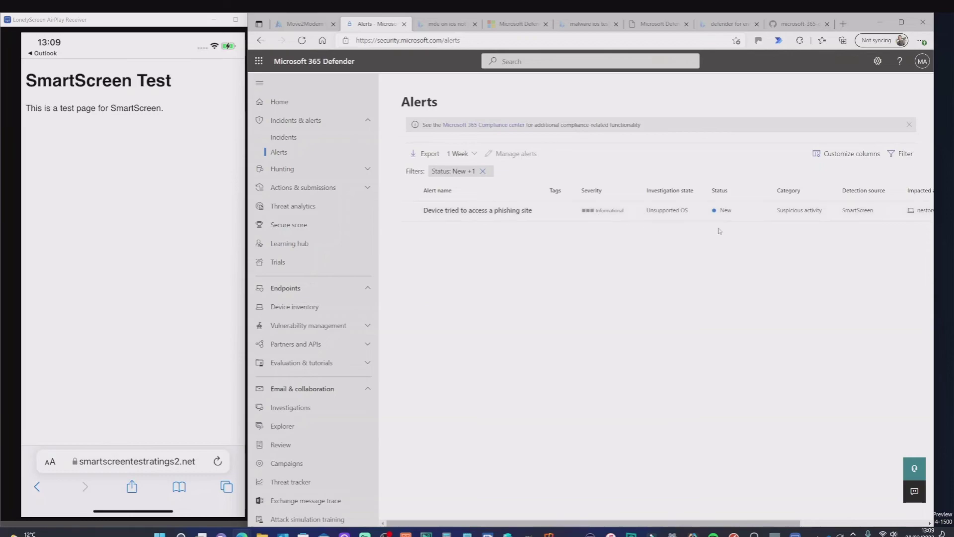
- Open the 'Device tried to access a phishing site' alert details and enlarge the browser window
click(466, 211)
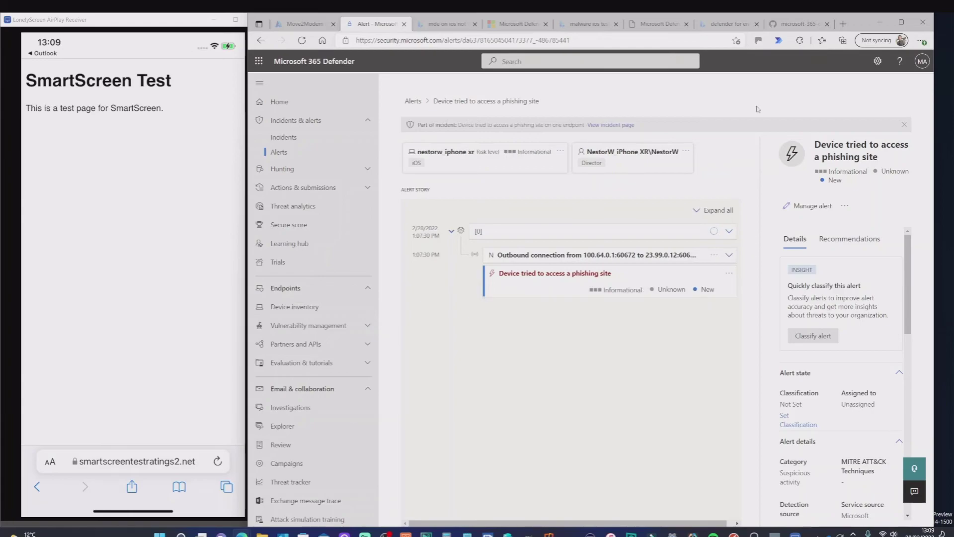
drag(858, 23, 769, 22)
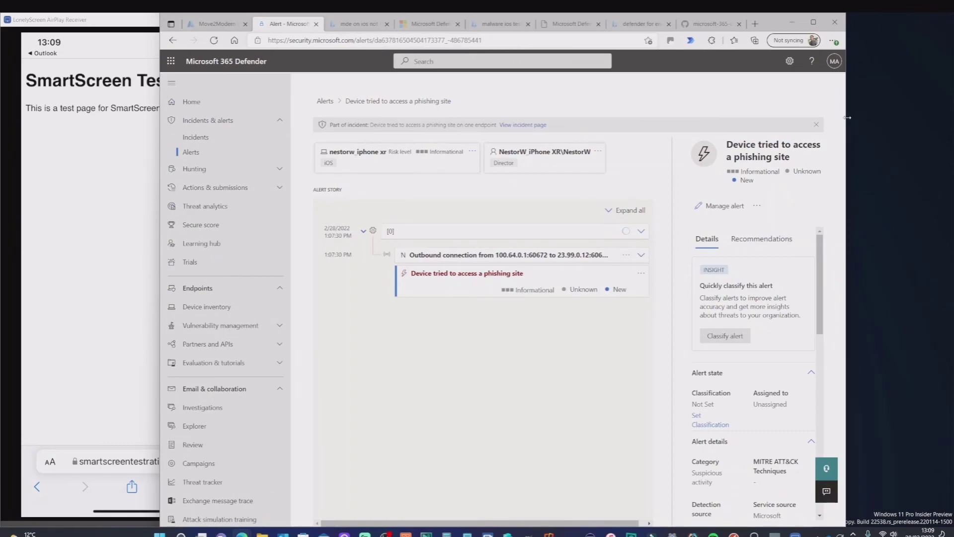
drag(847, 117, 944, 116)
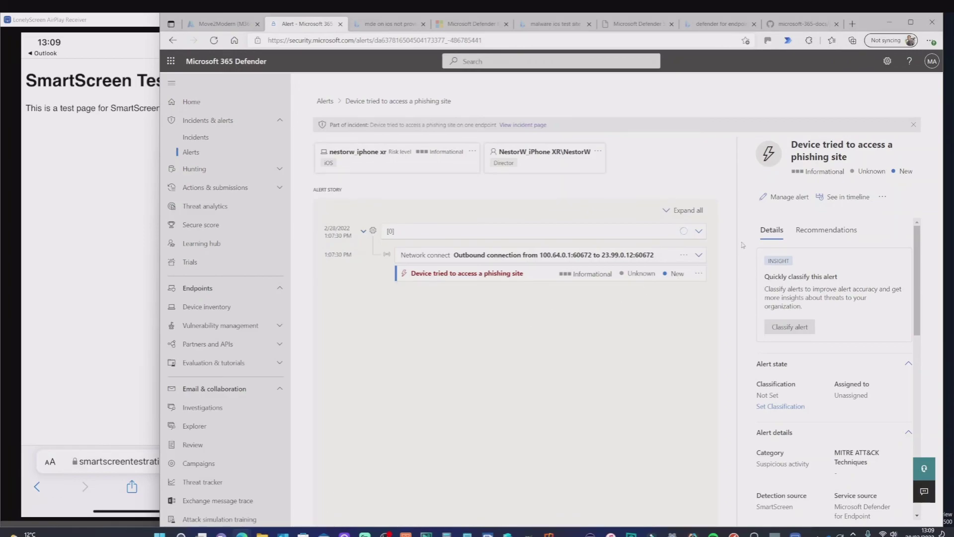
- Open Manage alert for the phishing alert and review Status options, leaving it New
click(784, 199)
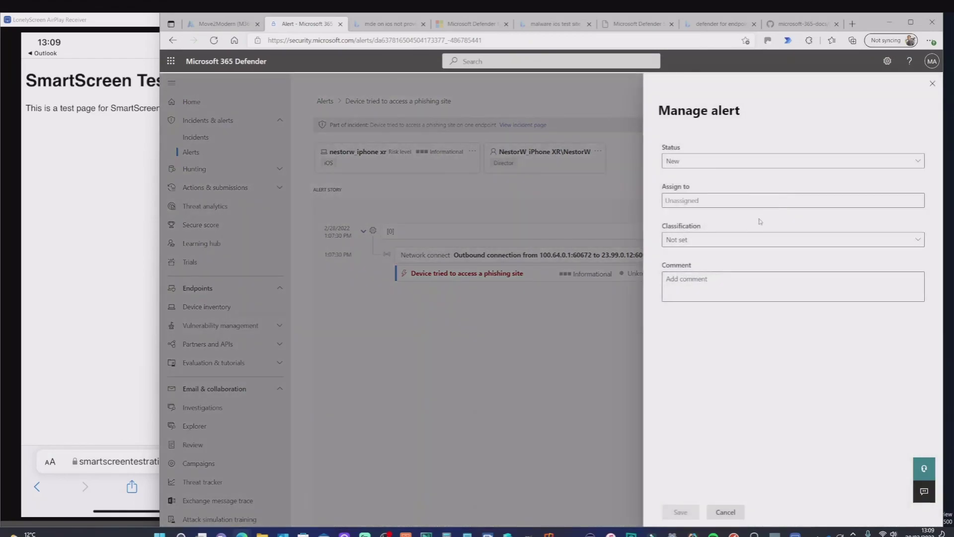
click(746, 161)
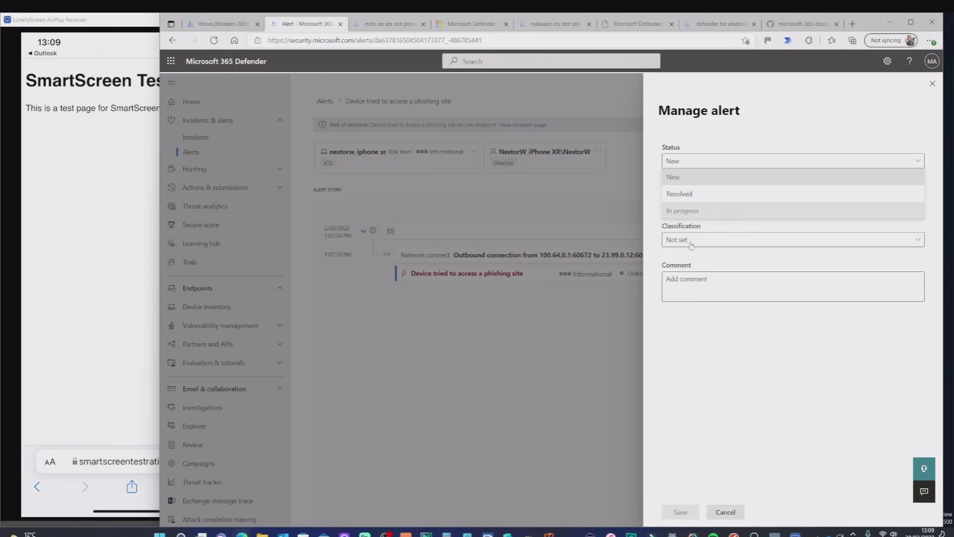
click(739, 255)
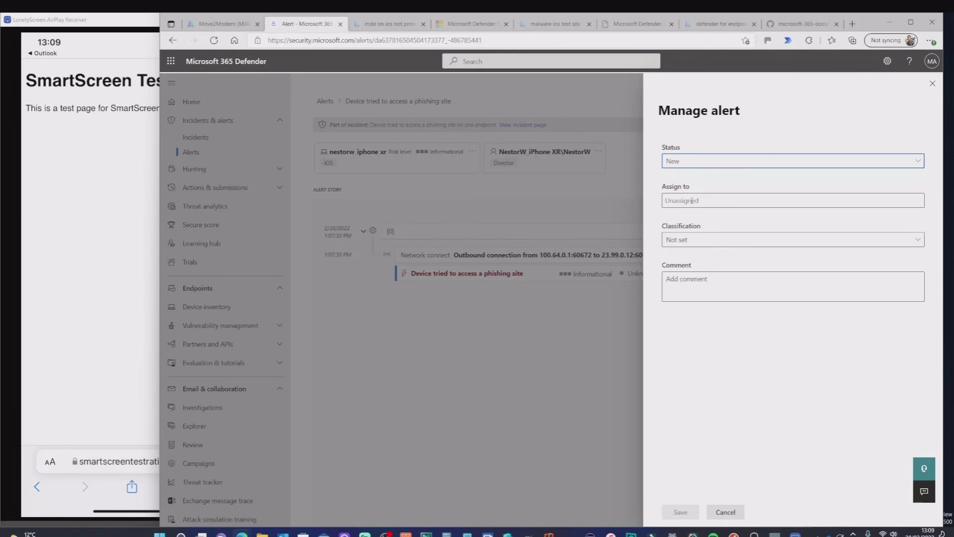